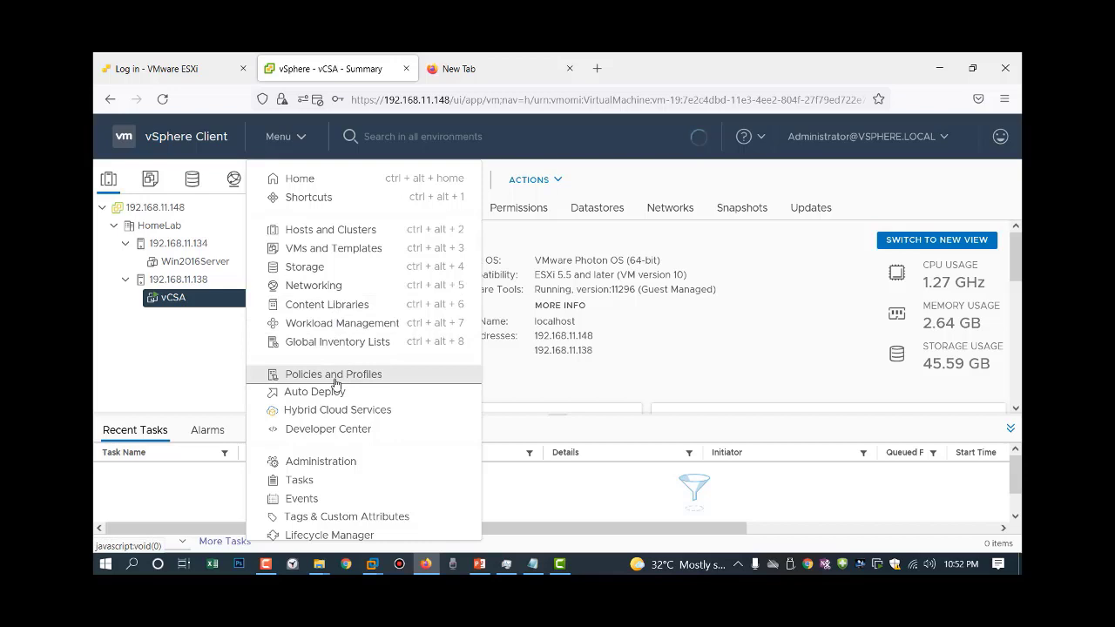
# Go to Policies and Profiles and list the VM Customization Specifications, showing WindowsServerCustomization.
pyautogui.click(336, 379)
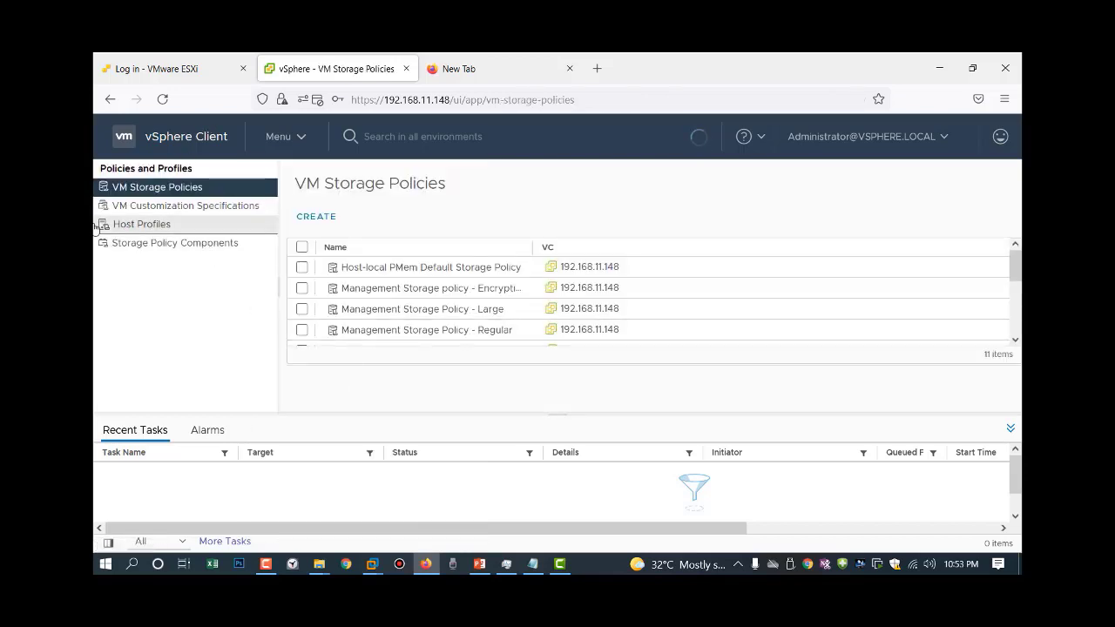
pyautogui.click(166, 213)
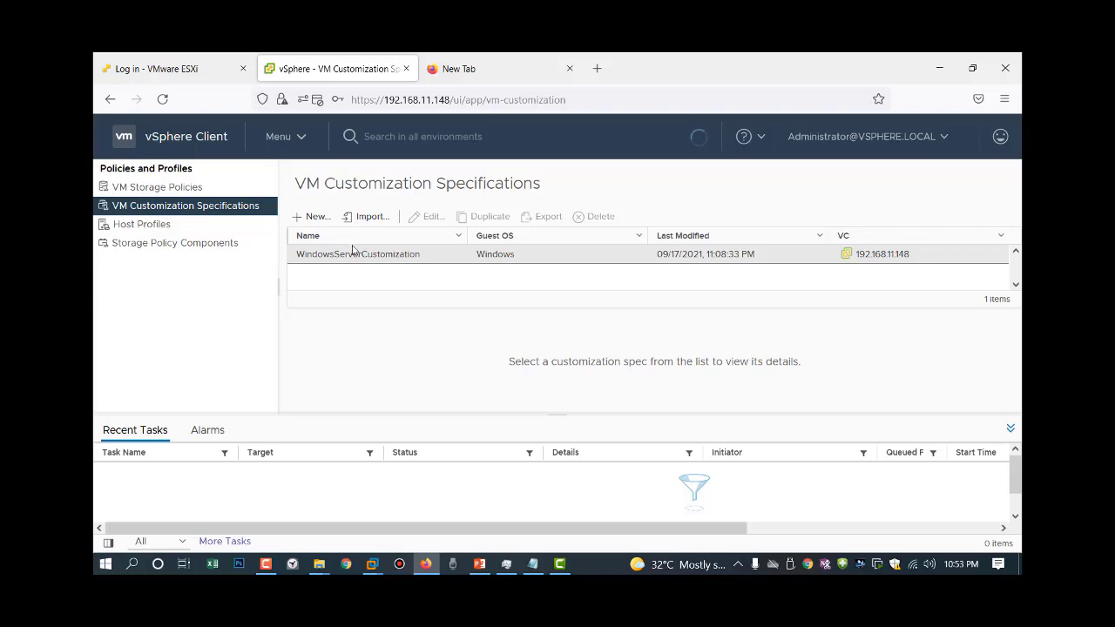
# Begin a new VM customization specification and name it windowsServerCustomize17Sep.
pyautogui.click(311, 218)
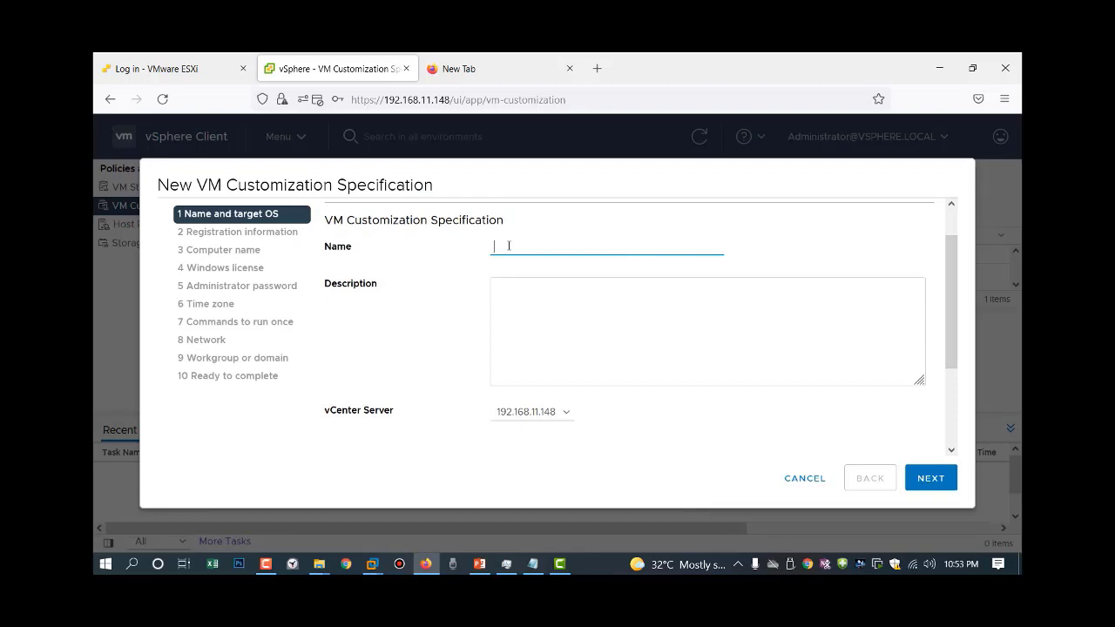
pyautogui.write('windowsServerCustomize')
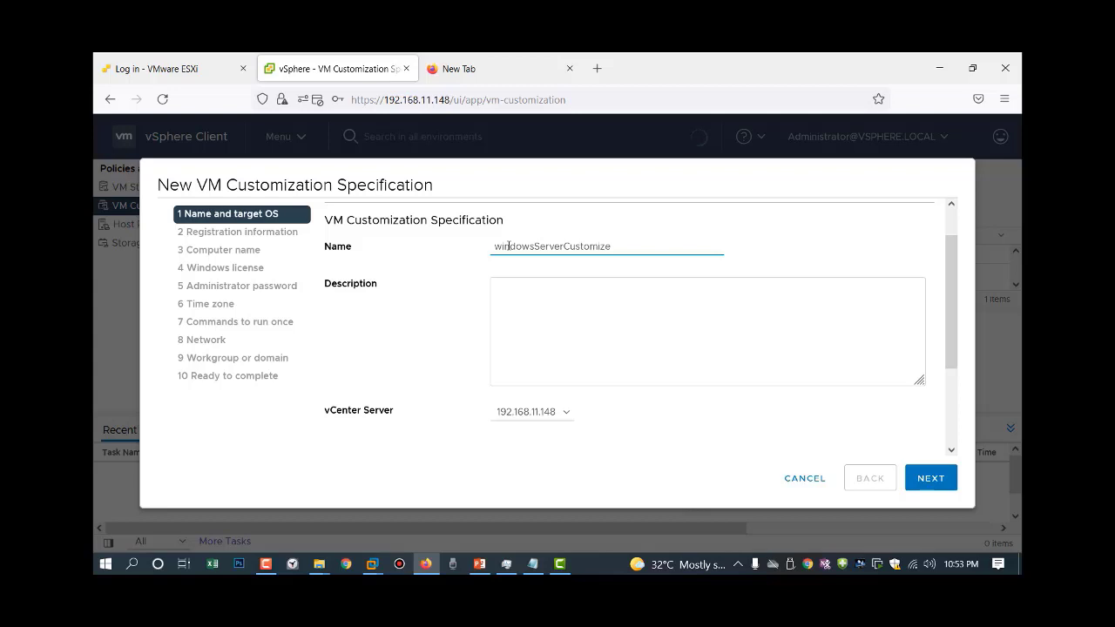
pyautogui.write('17S')
pyautogui.press('Menu')
pyautogui.press('p')
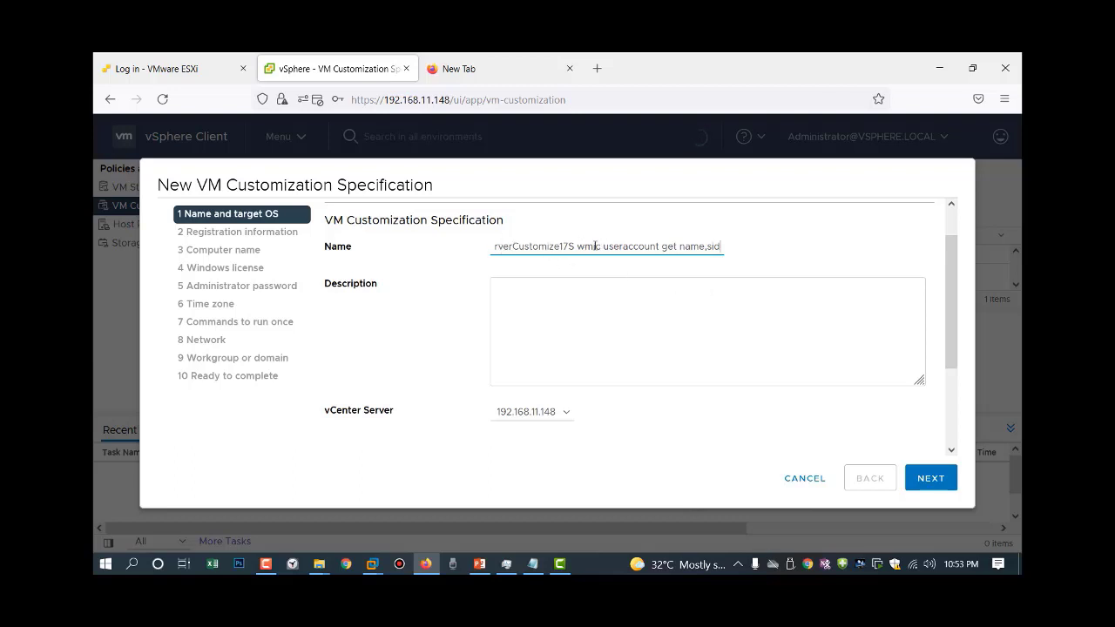
pyautogui.hotkey('ctrl', 'z')
pyautogui.write('ep')
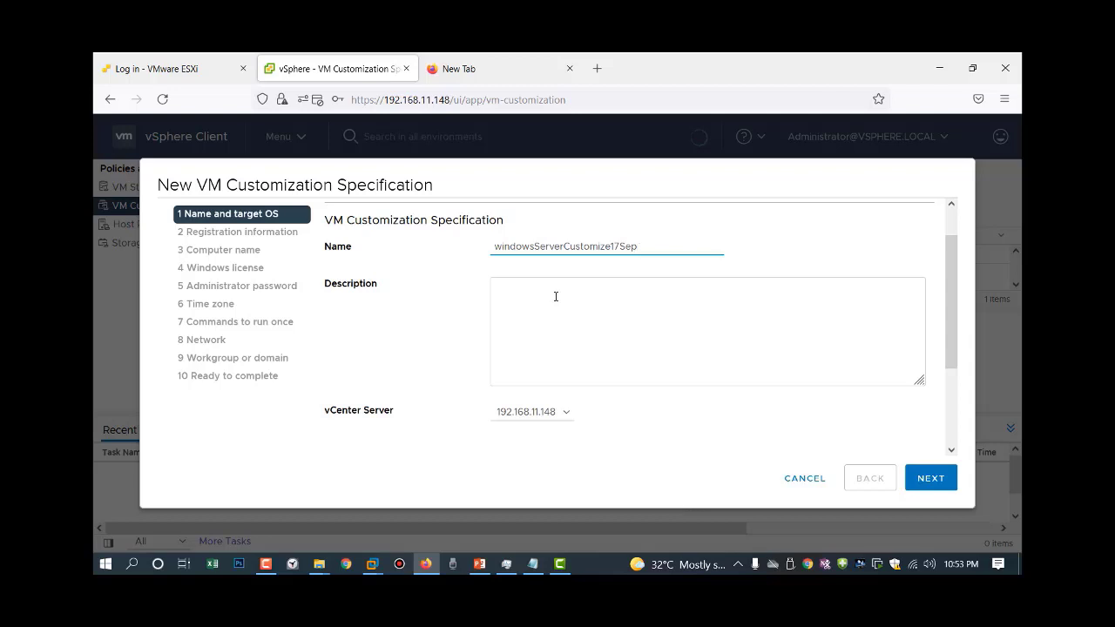
# Enter the owner's name and organization HomeLab as registration information.
pyautogui.click(940, 490)
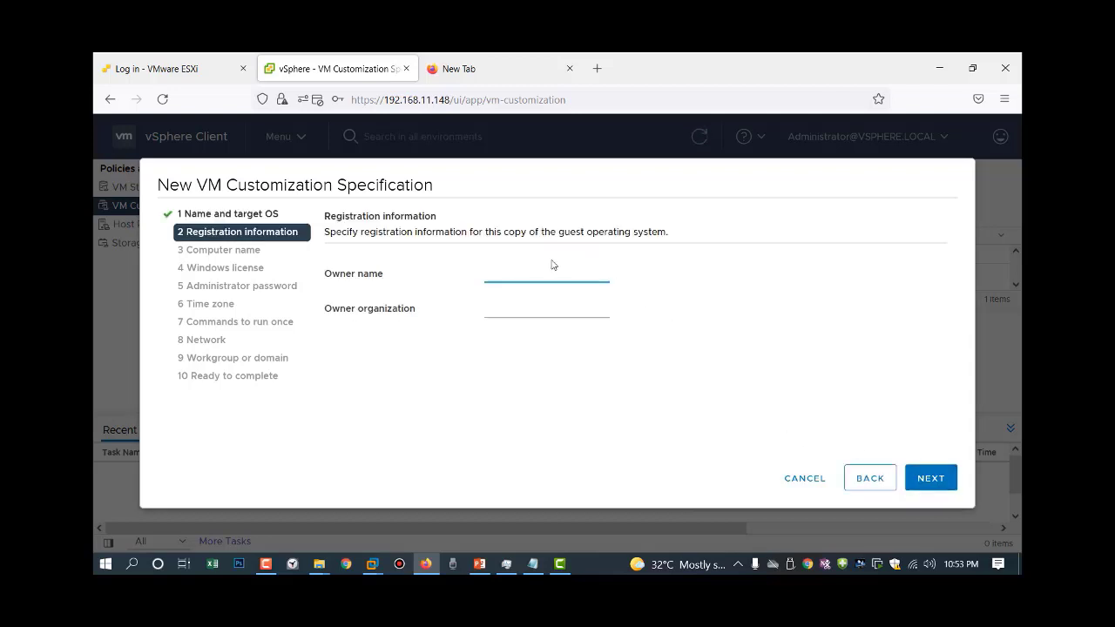
pyautogui.write('salman')
pyautogui.click(534, 303)
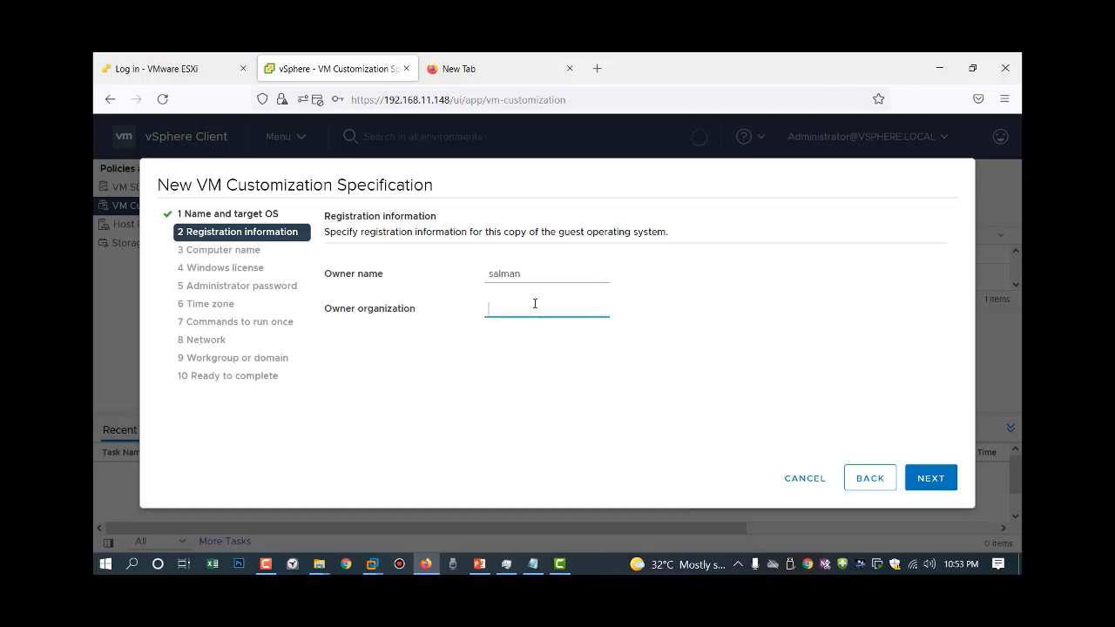
pyautogui.write('HomeLab')
pyautogui.click(932, 487)
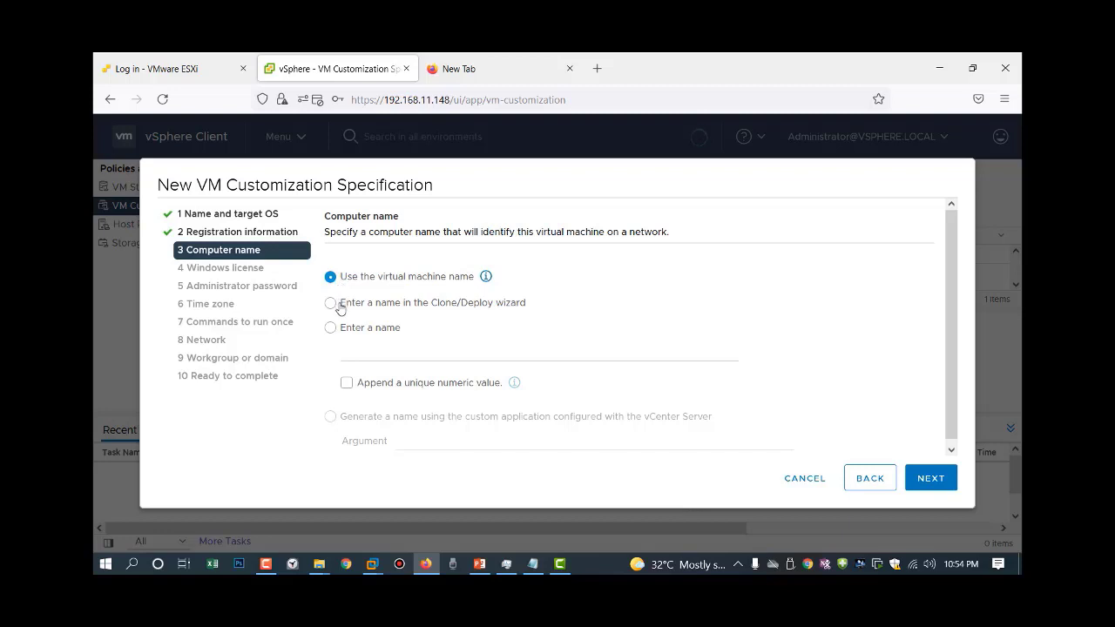
# Use the virtual machine name as the computer name and exclude server license information.
pyautogui.click(331, 303)
pyautogui.click(330, 328)
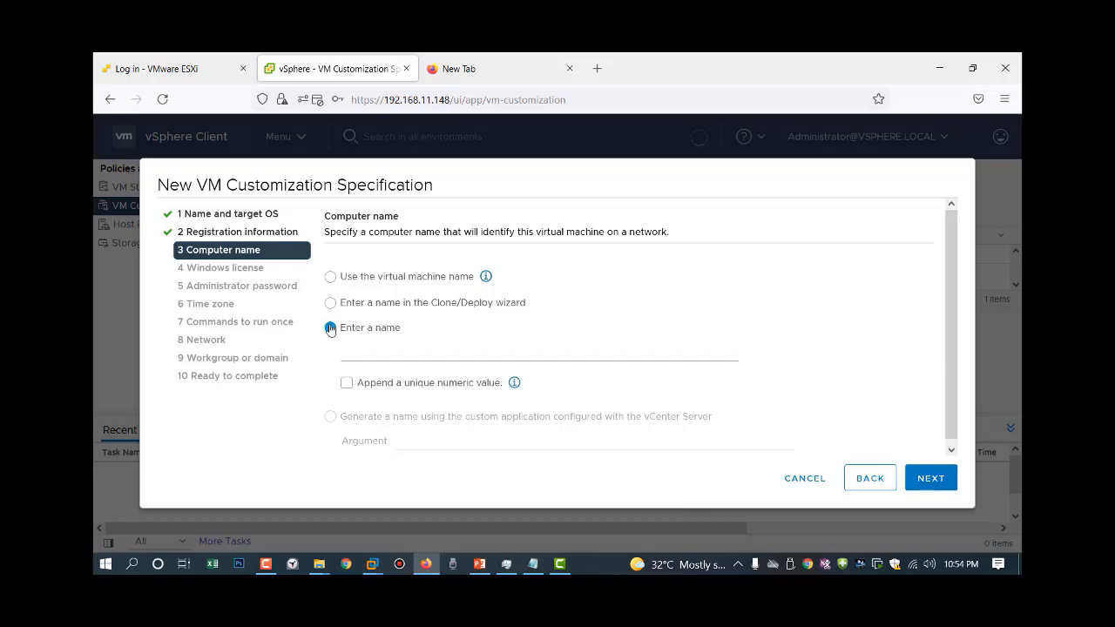
pyautogui.click(332, 277)
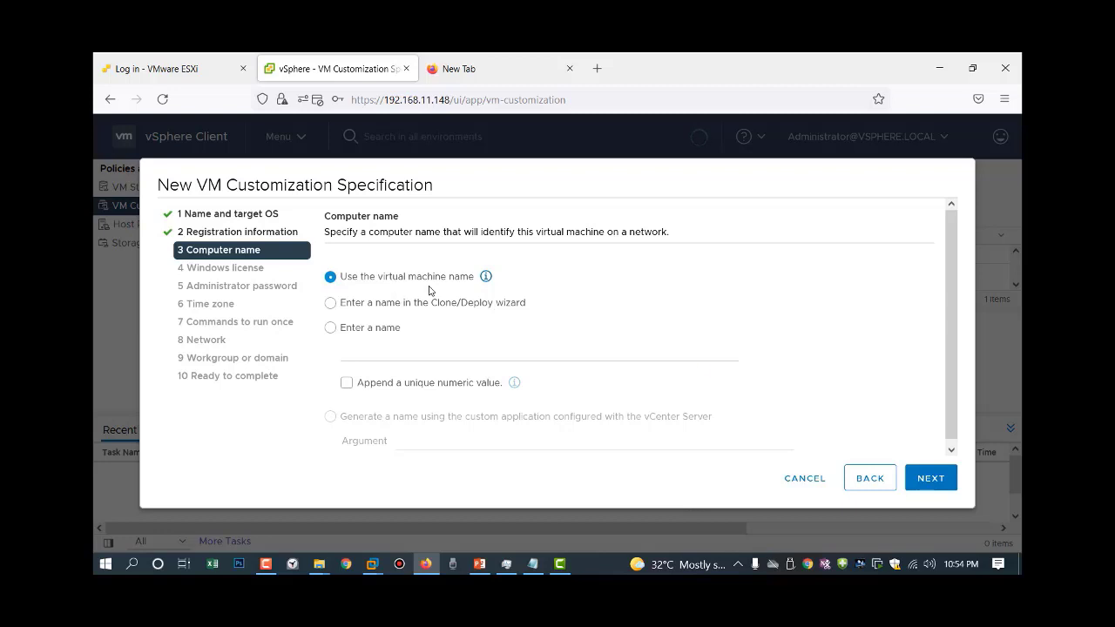
pyautogui.click(935, 479)
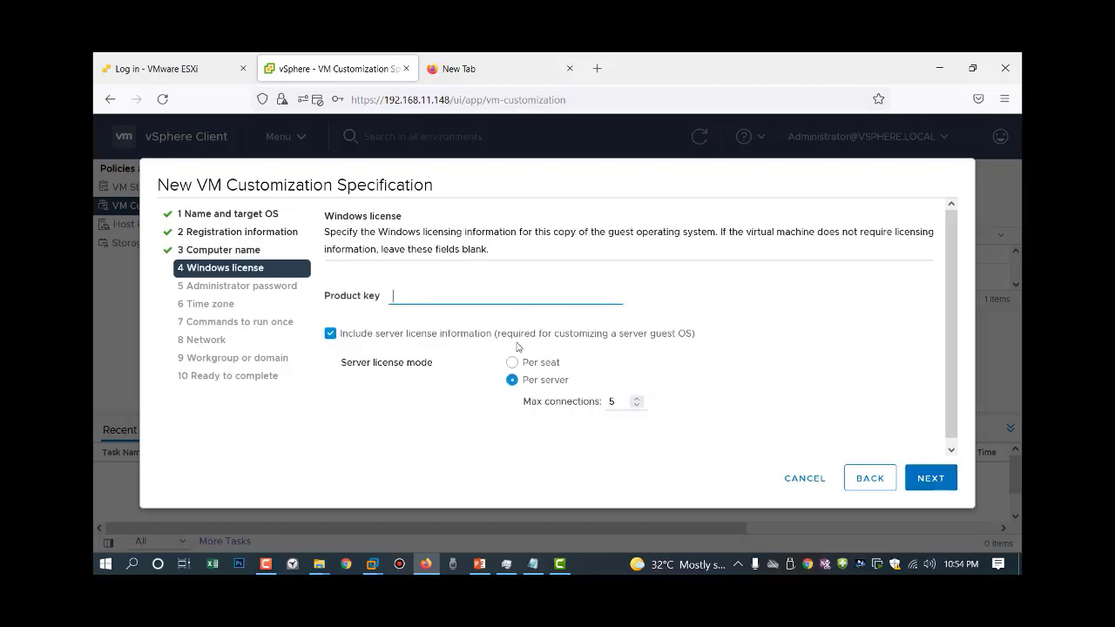
pyautogui.click(329, 339)
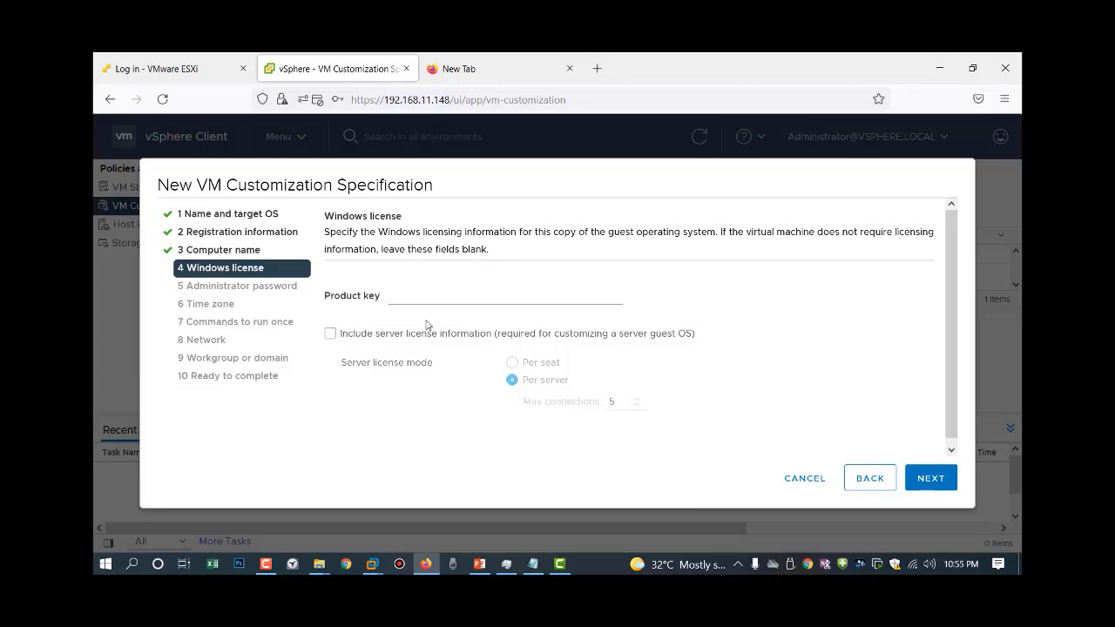
pyautogui.click(923, 486)
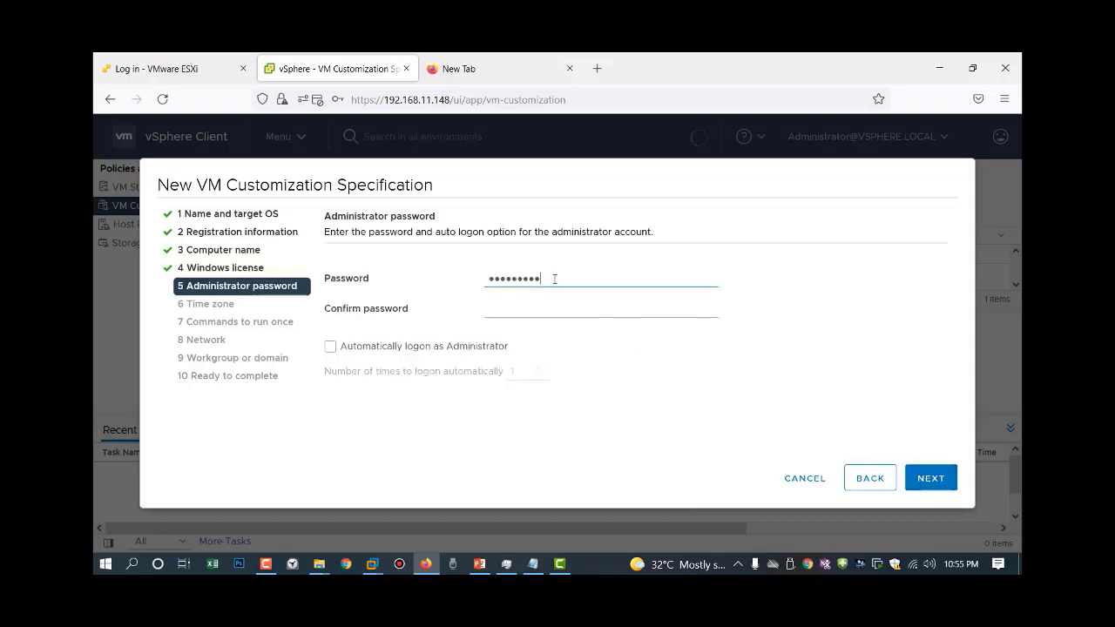
# Enter the administrator password and type it again in Confirm password.
pyautogui.doubleClick(563, 278)
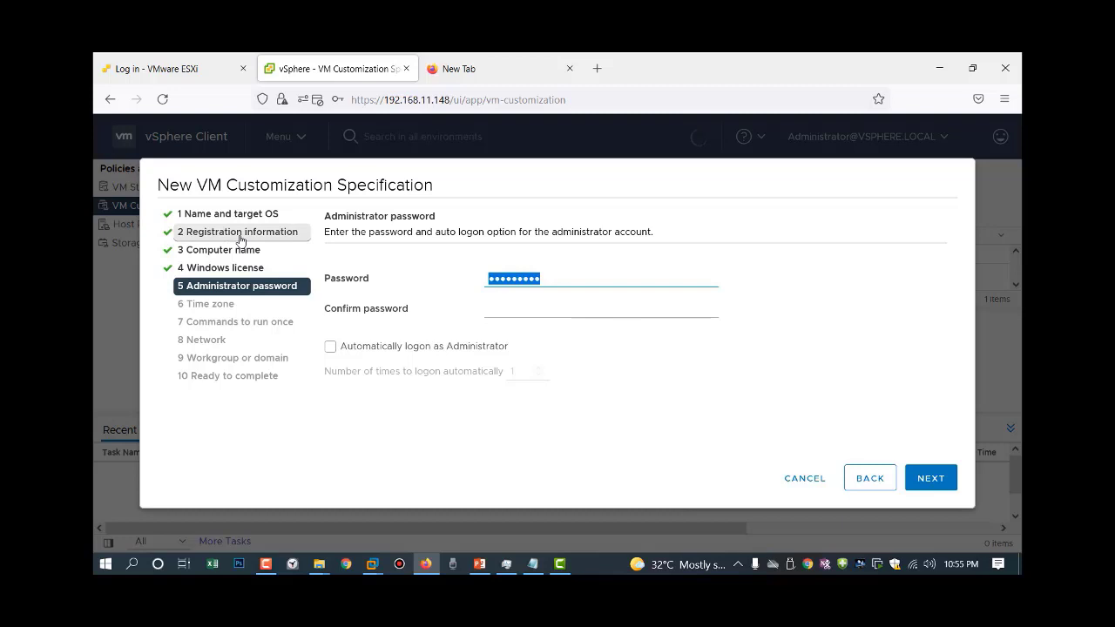
pyautogui.write('Passw')
pyautogui.press('BackSpace')
pyautogui.press('BackSpace')
pyautogui.press('BackSpace')
pyautogui.press('BackSpace')
pyautogui.press('BackSpace')
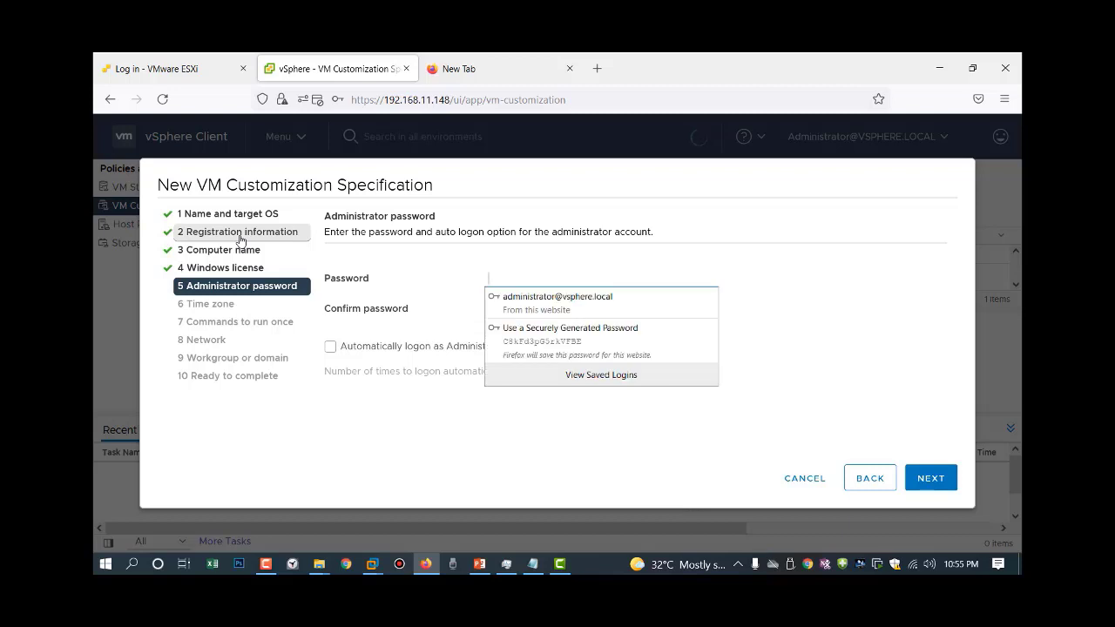
pyautogui.write('Passwor')
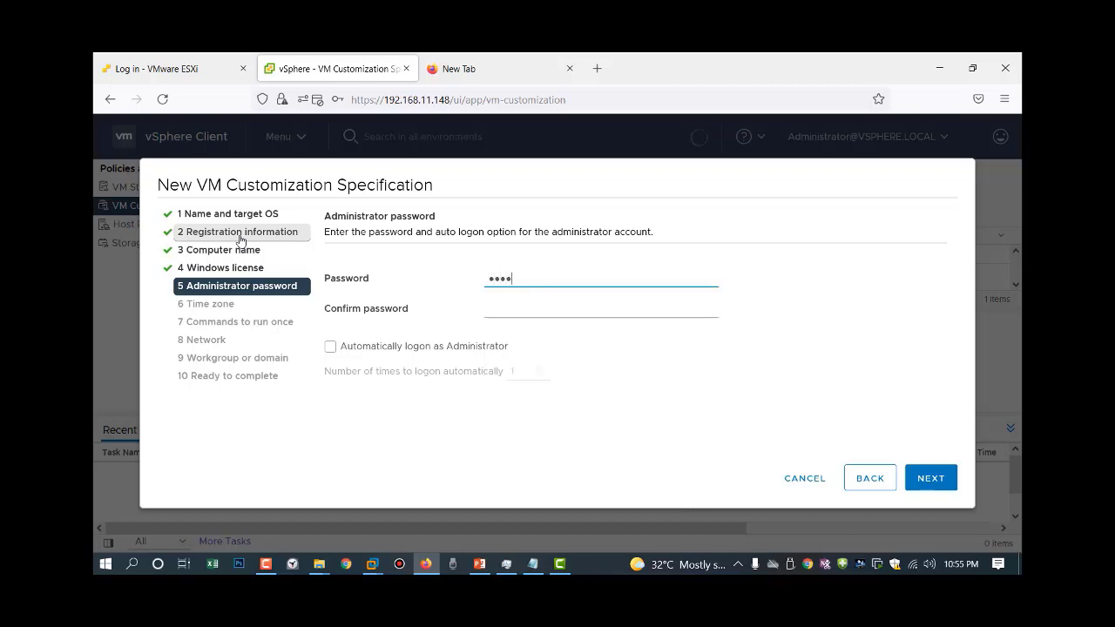
pyautogui.write('d1')
pyautogui.click(501, 307)
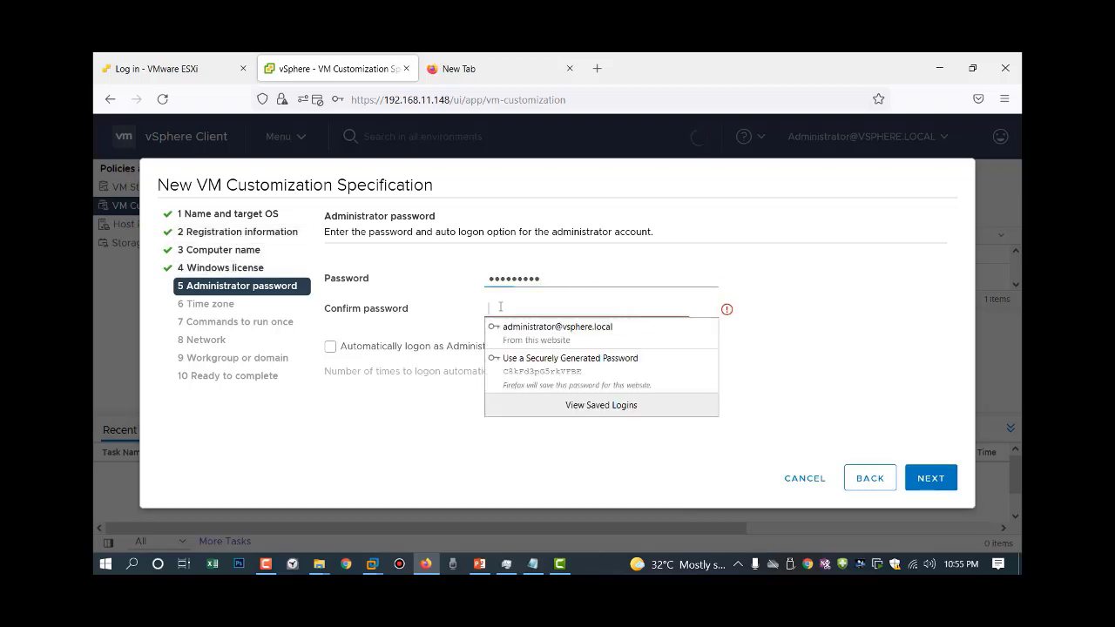
pyautogui.write('Pas')
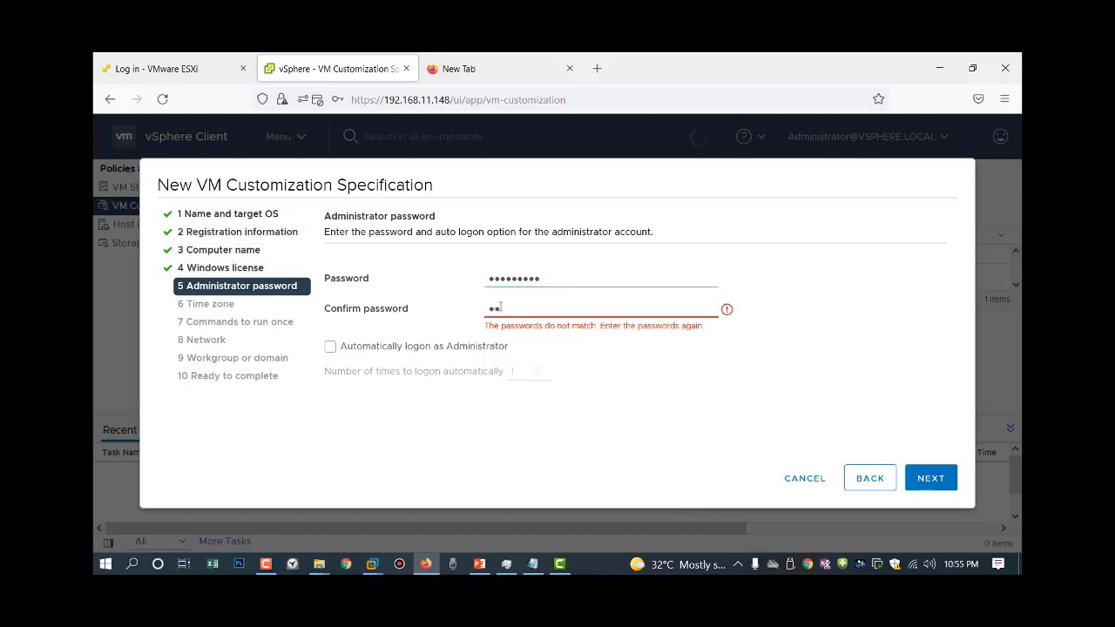
pyautogui.write('sword1')
# Set the specification's time zone to Islamabad, Karachi.
pyautogui.click(927, 479)
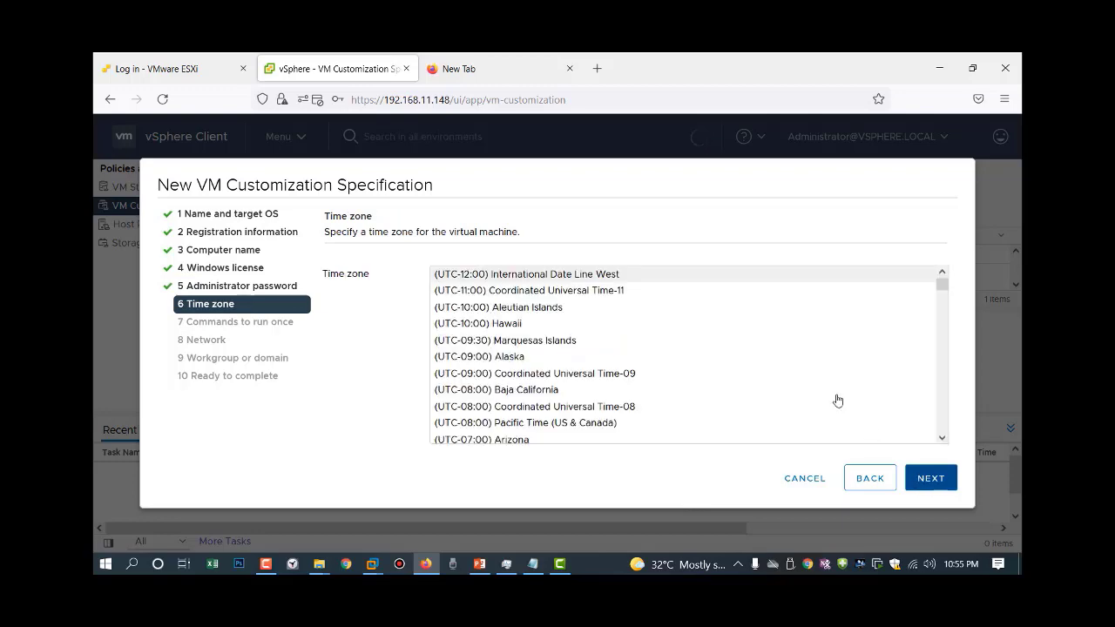
pyautogui.scroll(-10, 893, 340)
pyautogui.scroll(-12, 891, 338)
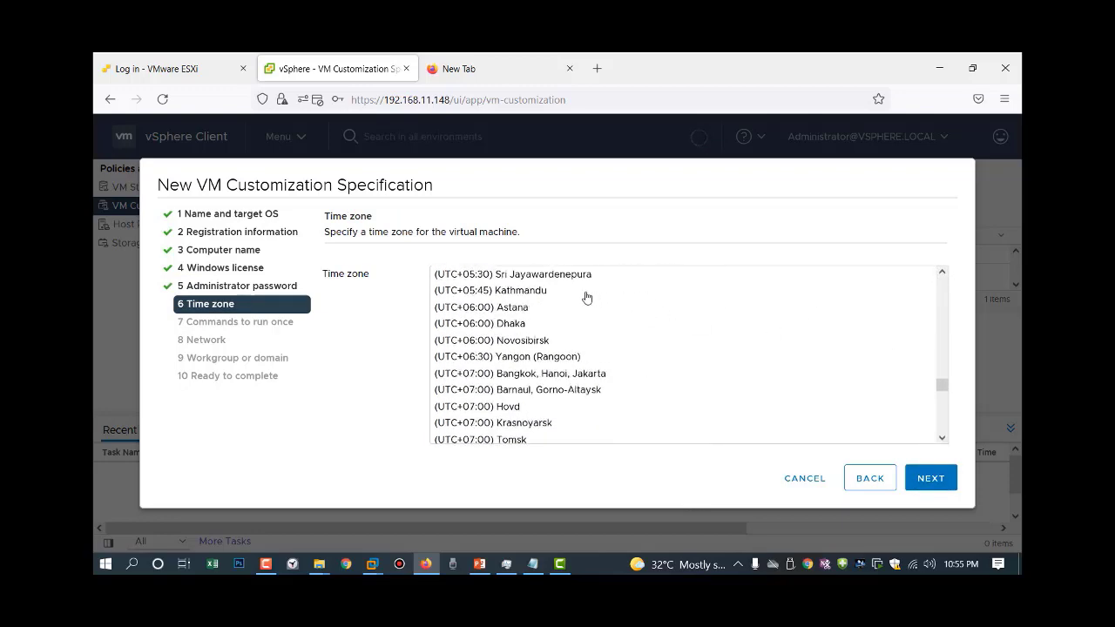
pyautogui.scroll(2, 552, 324)
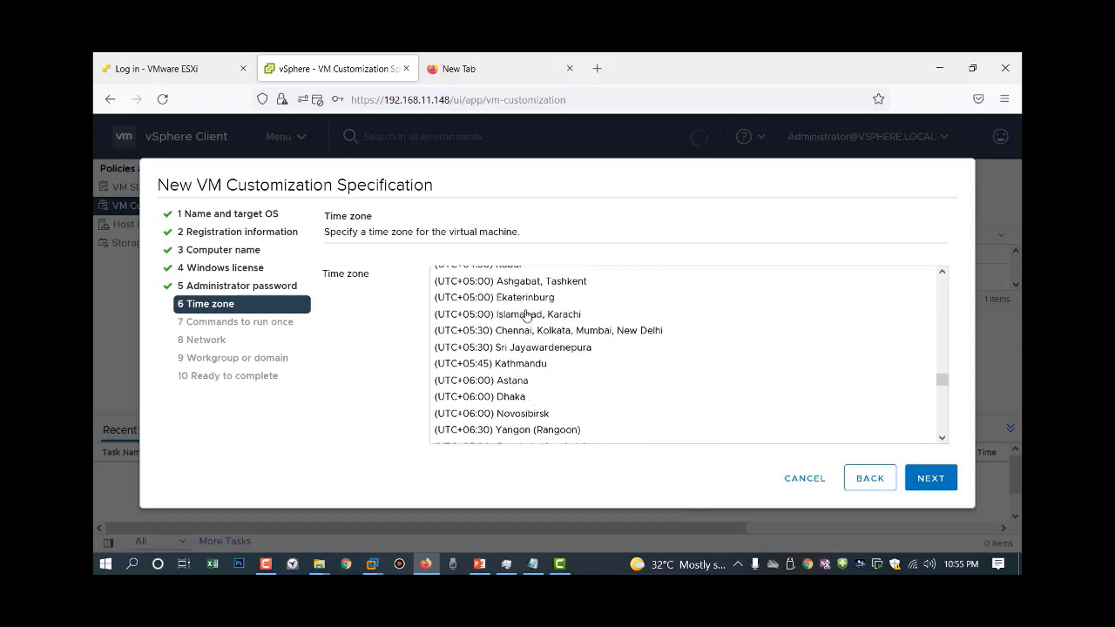
pyautogui.click(526, 313)
pyautogui.click(928, 480)
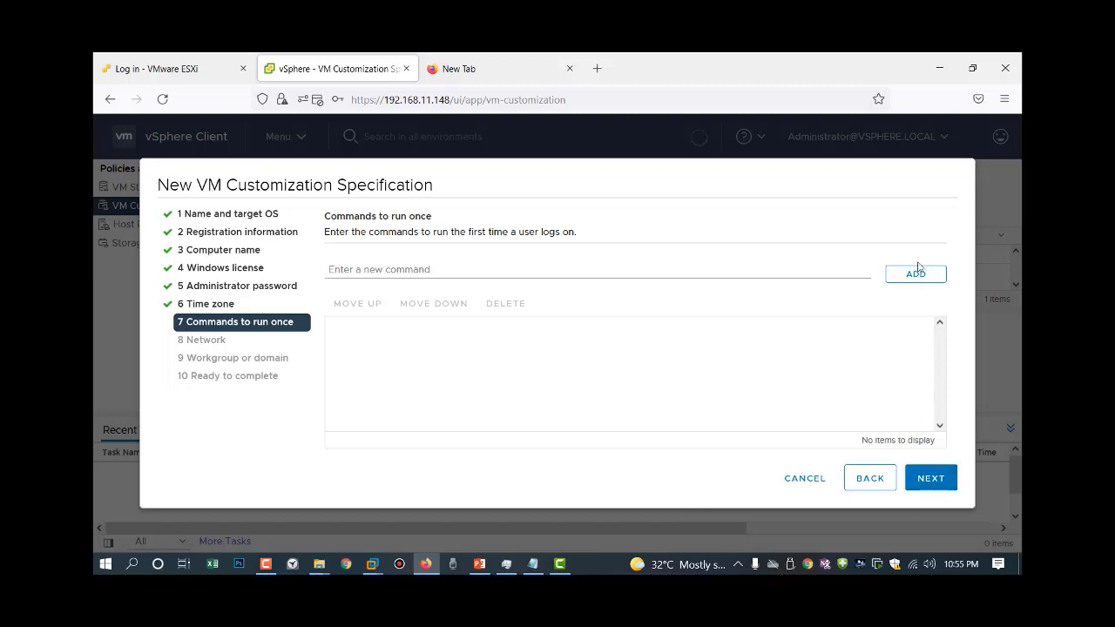
# Leave Commands to run once empty and continue to the Network step with DHCP for NIC1.
pyautogui.click(930, 479)
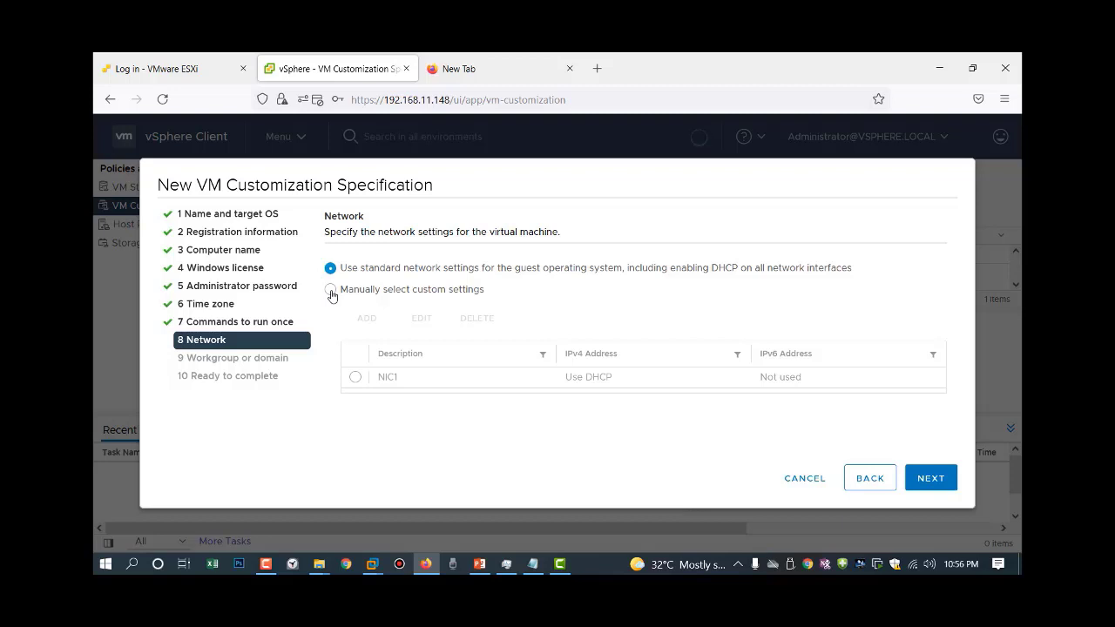
pyautogui.click(331, 292)
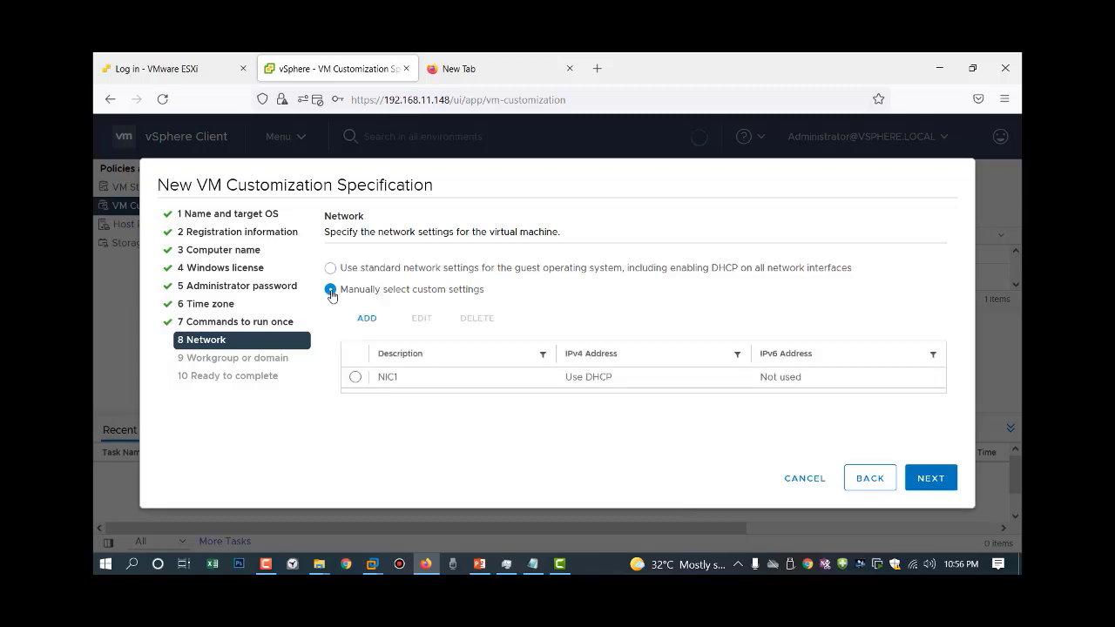
pyautogui.click(356, 379)
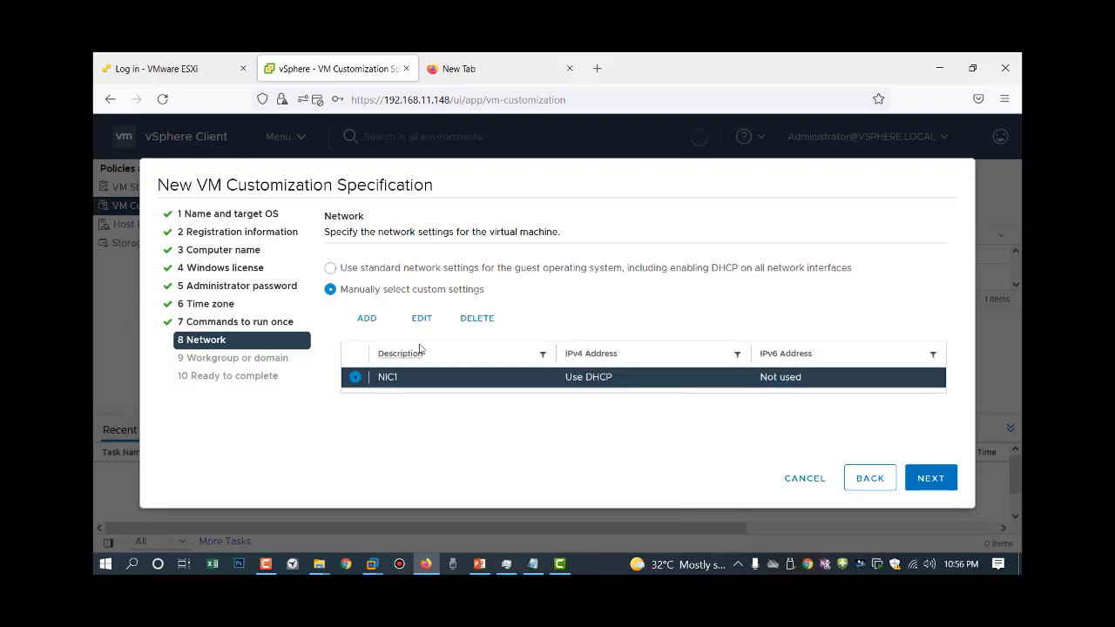
pyautogui.click(421, 317)
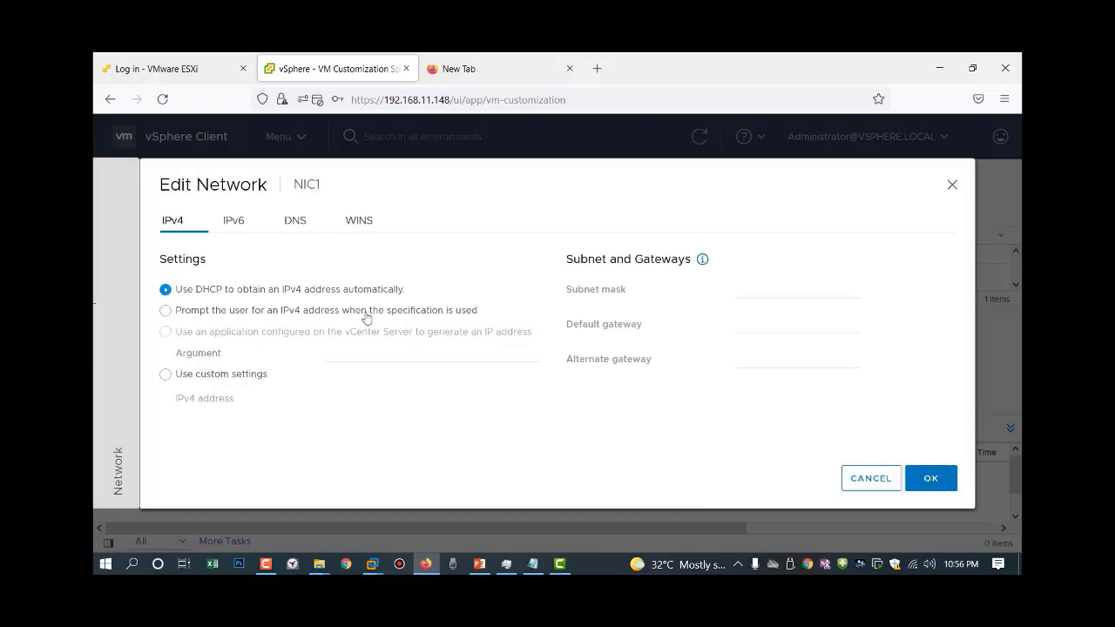
pyautogui.click(179, 315)
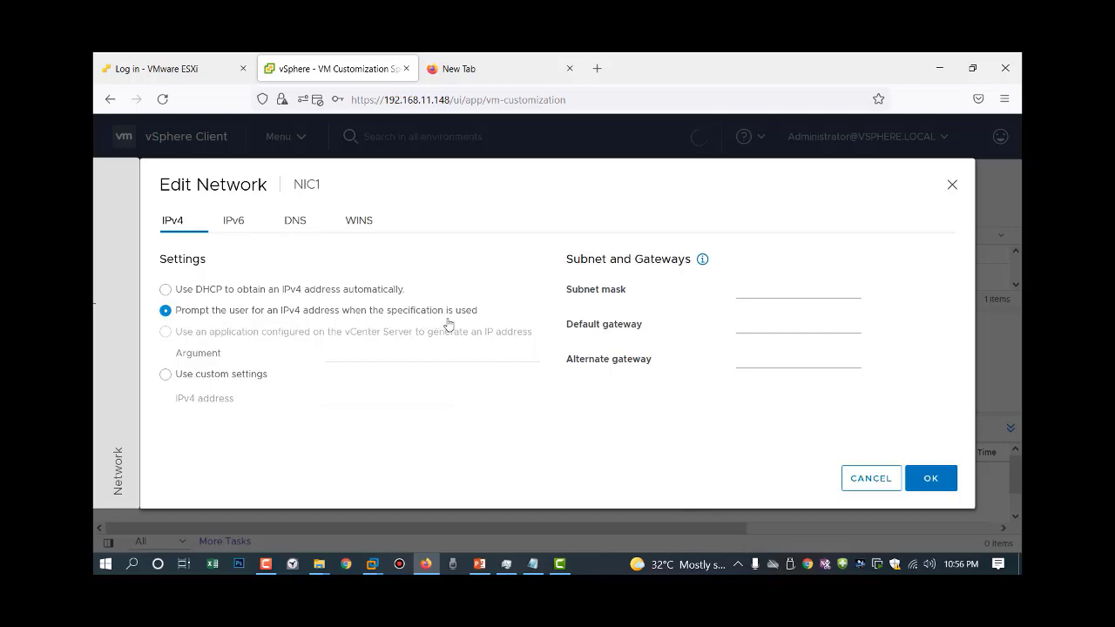
pyautogui.click(746, 291)
pyautogui.click(744, 325)
pyautogui.click(752, 359)
pyautogui.click(221, 293)
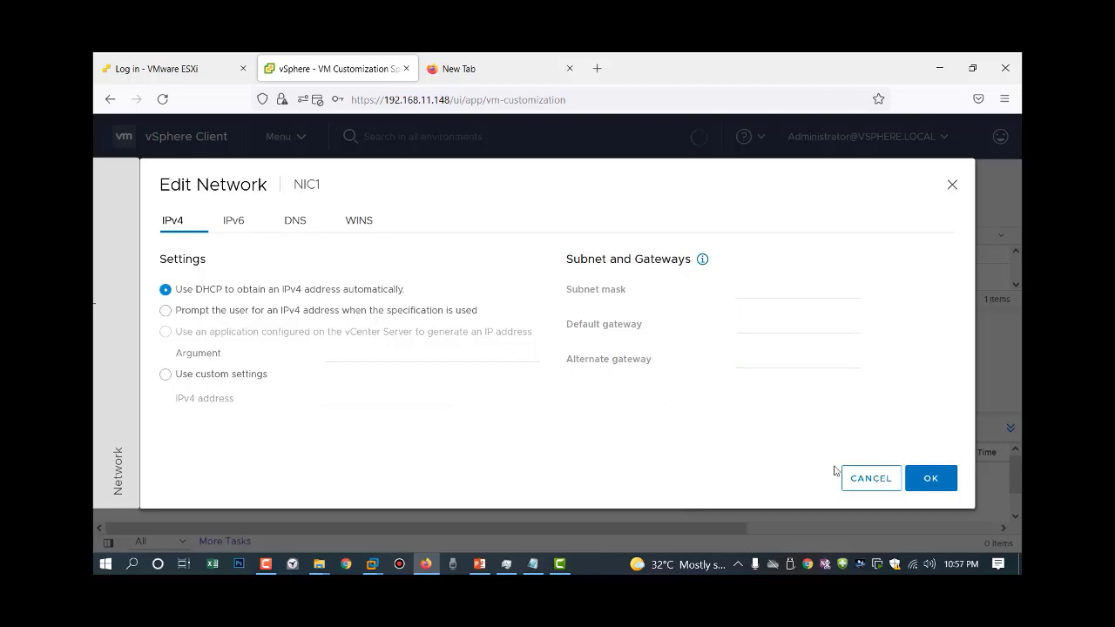
pyautogui.click(930, 487)
pyautogui.click(339, 269)
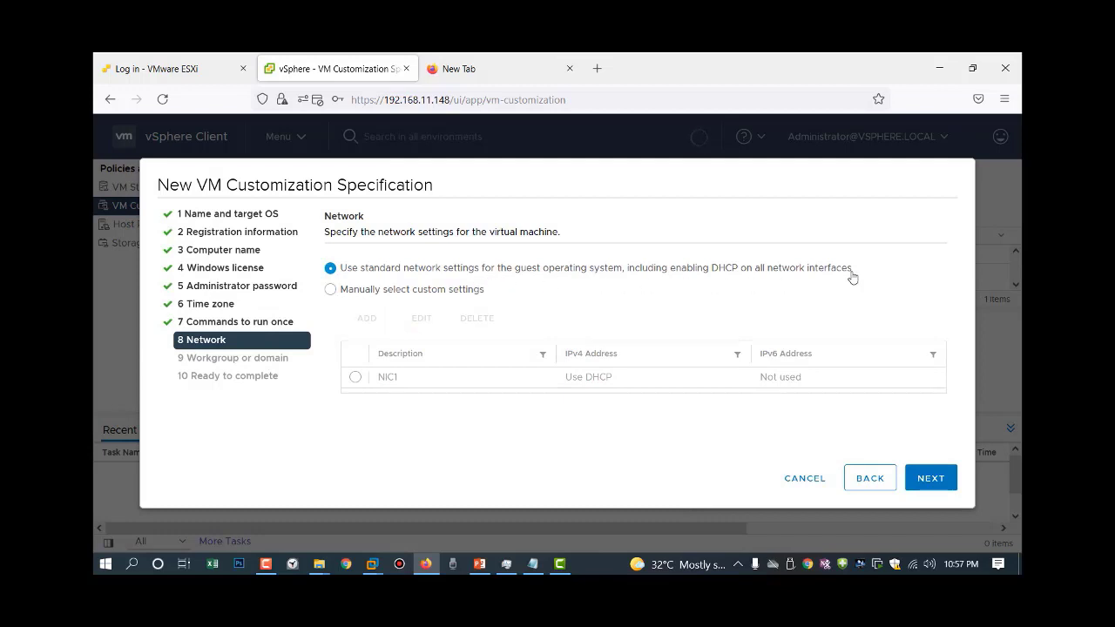
# Accept standard DHCP network settings and continue to Workgroup or domain, set to WORKGROUP.
pyautogui.click(930, 478)
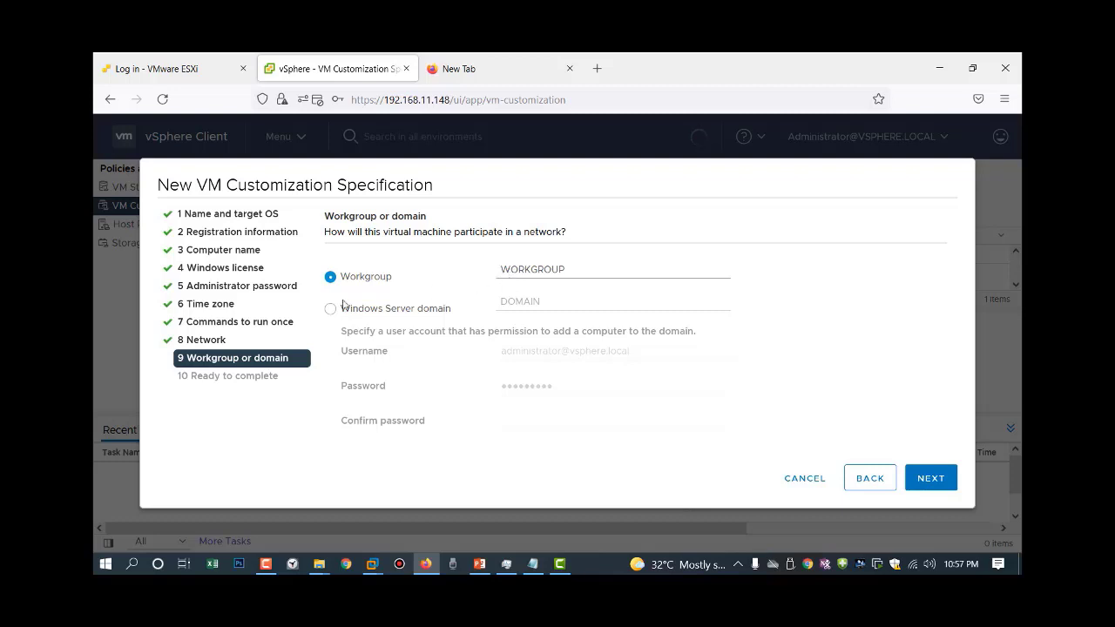
# Keep the machine in WORKGROUP rather than a domain, review, and finish windowsServerCustomize17Sep.
pyautogui.click(331, 308)
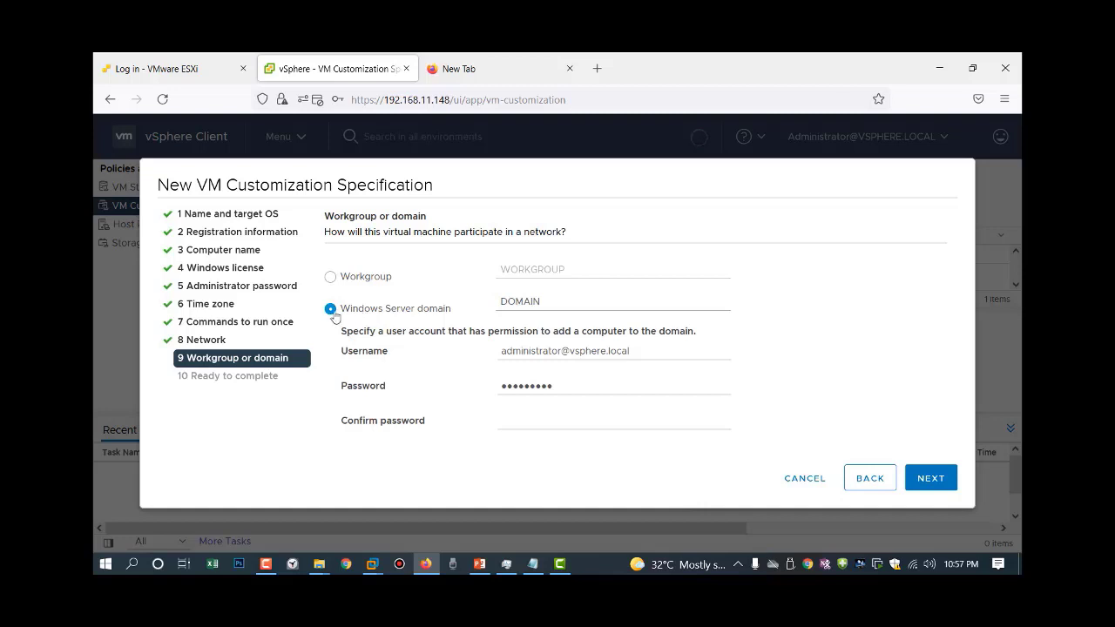
pyautogui.moveTo(552, 305); pyautogui.dragTo(453, 304)
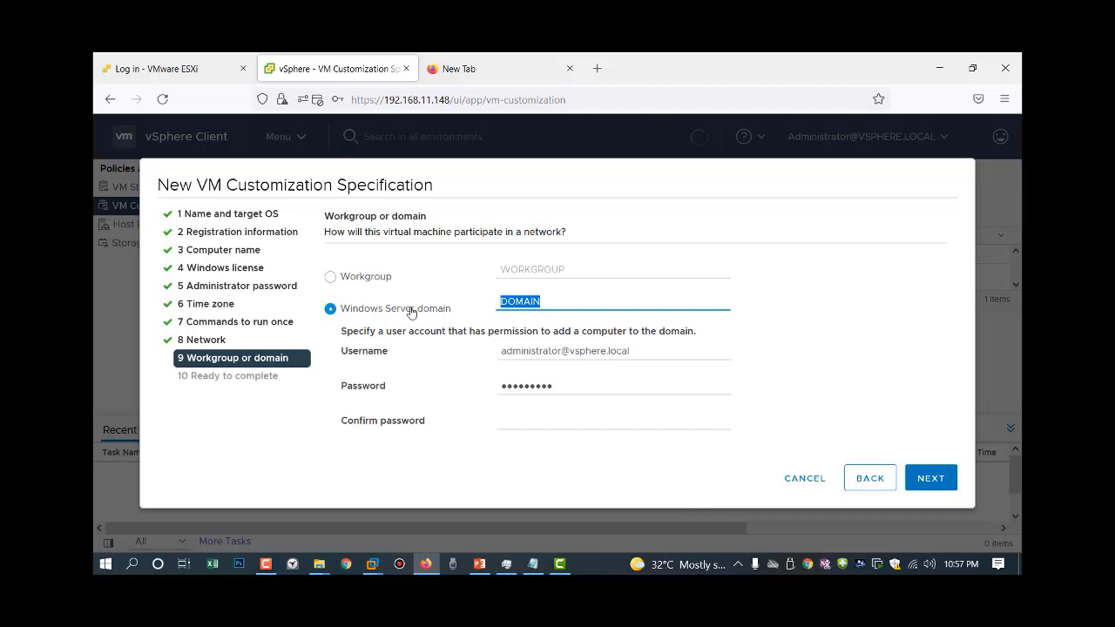
pyautogui.click(334, 279)
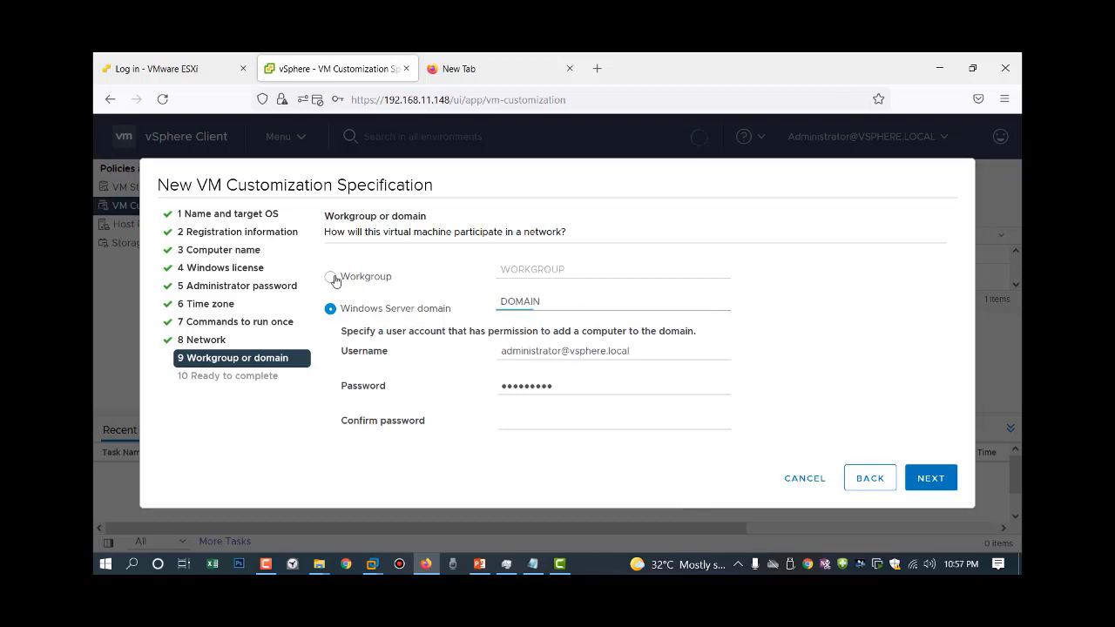
pyautogui.click(928, 483)
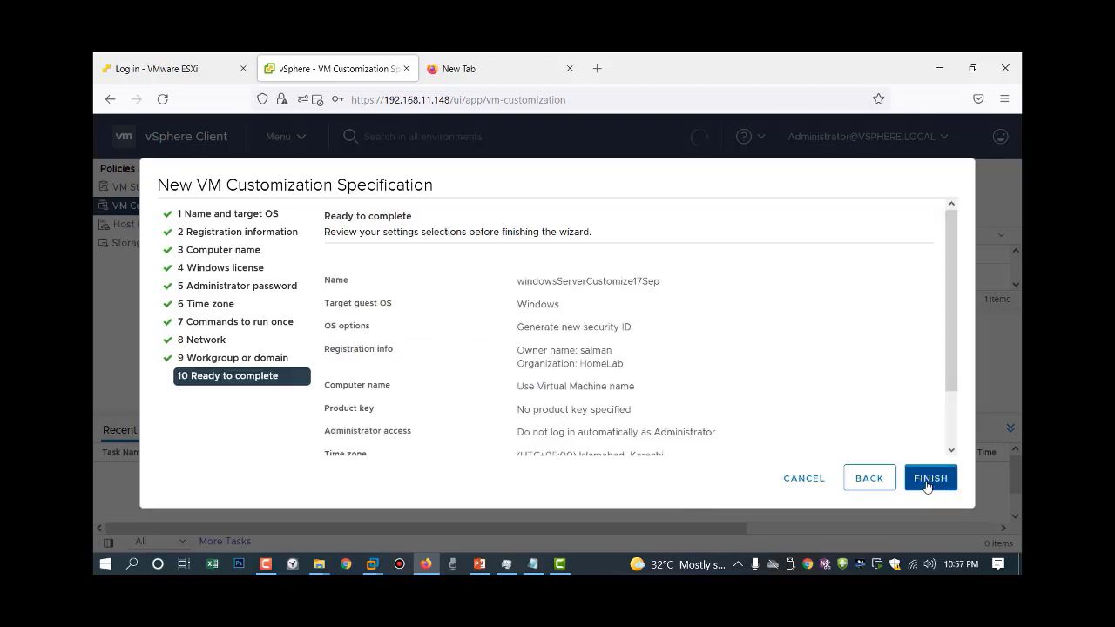
pyautogui.click(928, 479)
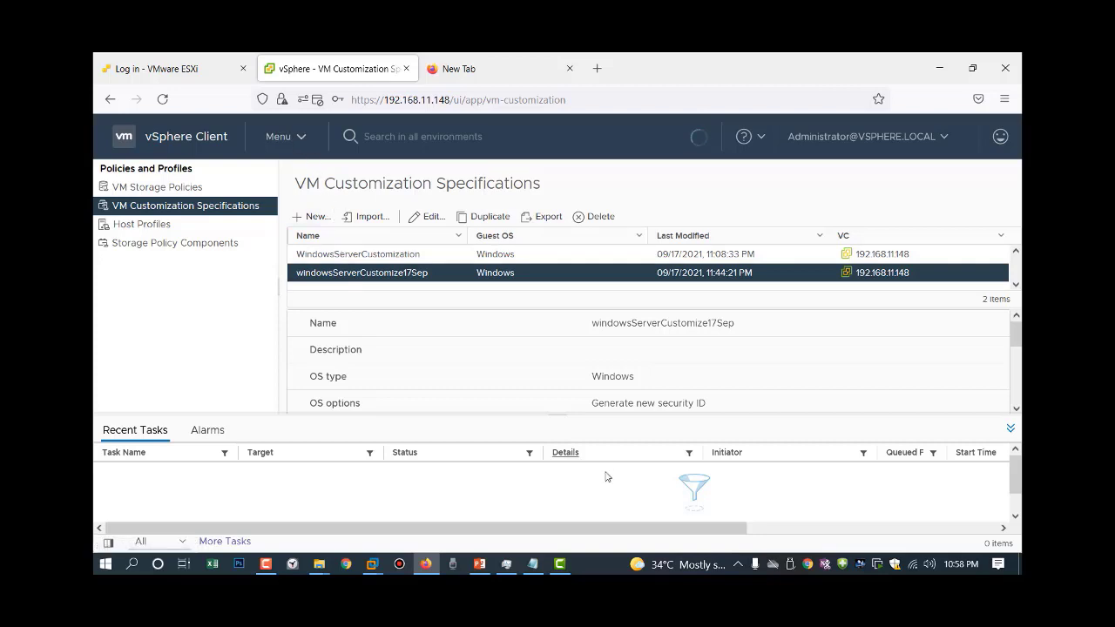
pyautogui.click(479, 563)
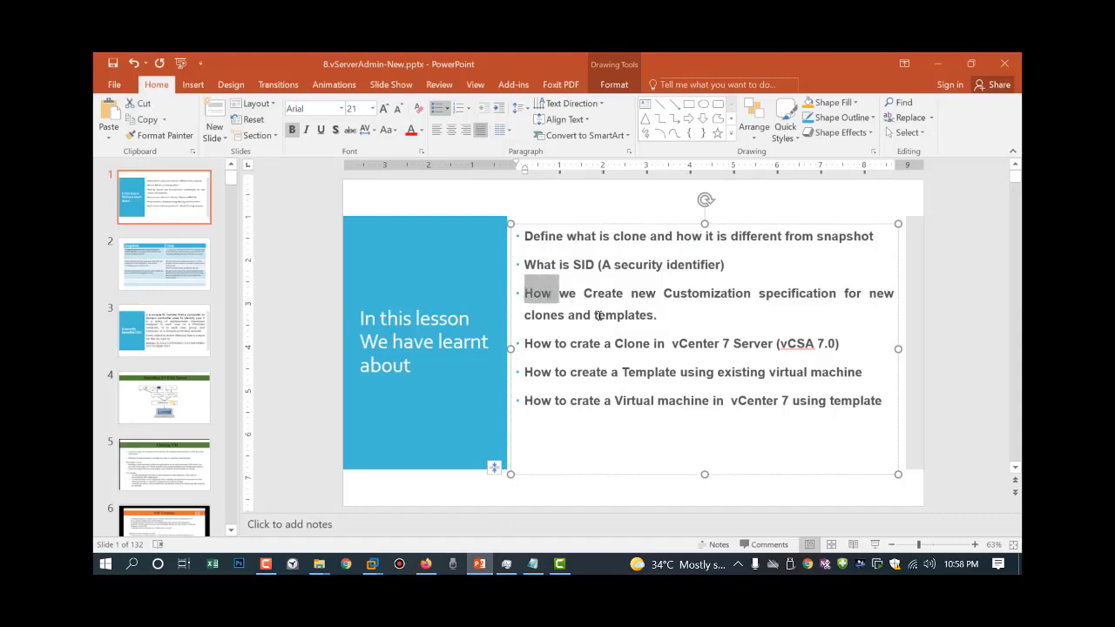
pyautogui.tripleClick(528, 292)
pyautogui.click(694, 336)
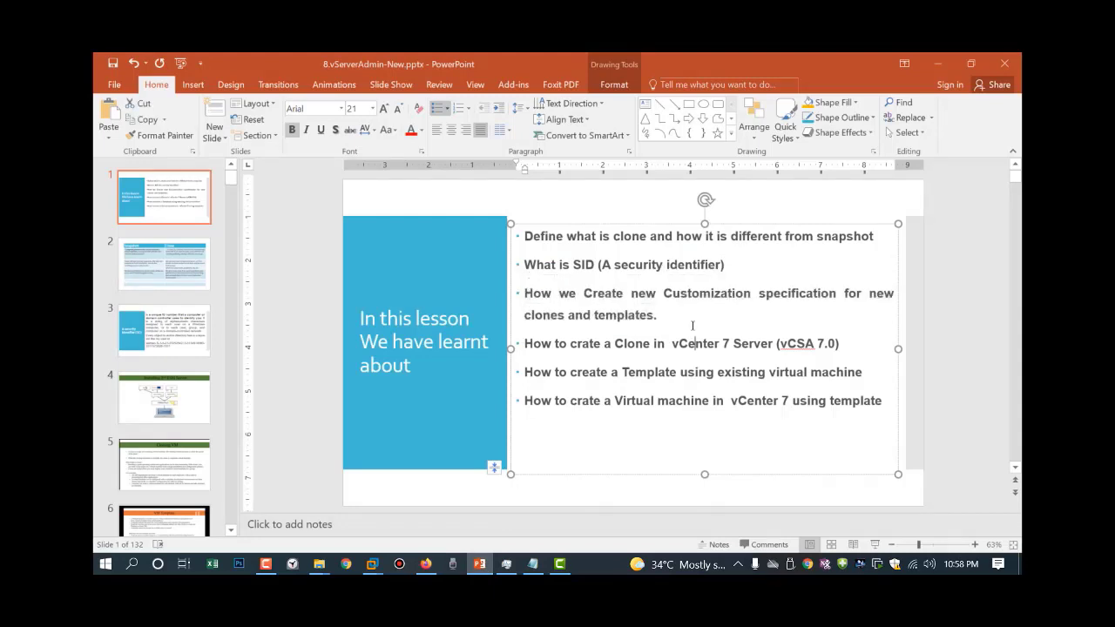
pyautogui.moveTo(525, 345); pyautogui.dragTo(840, 352)
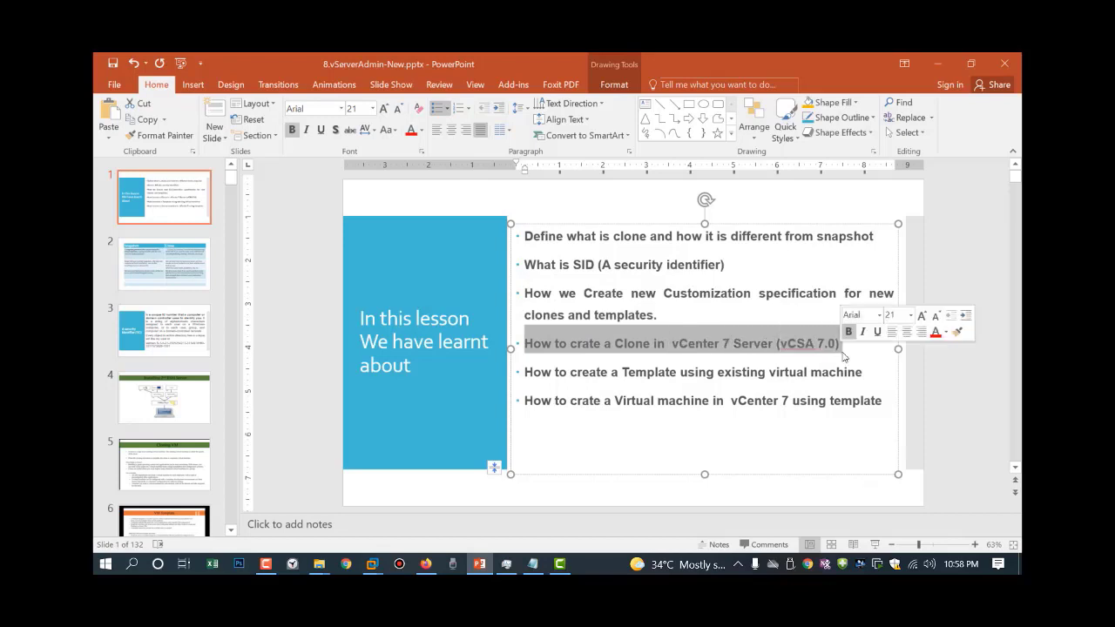
pyautogui.click(864, 352)
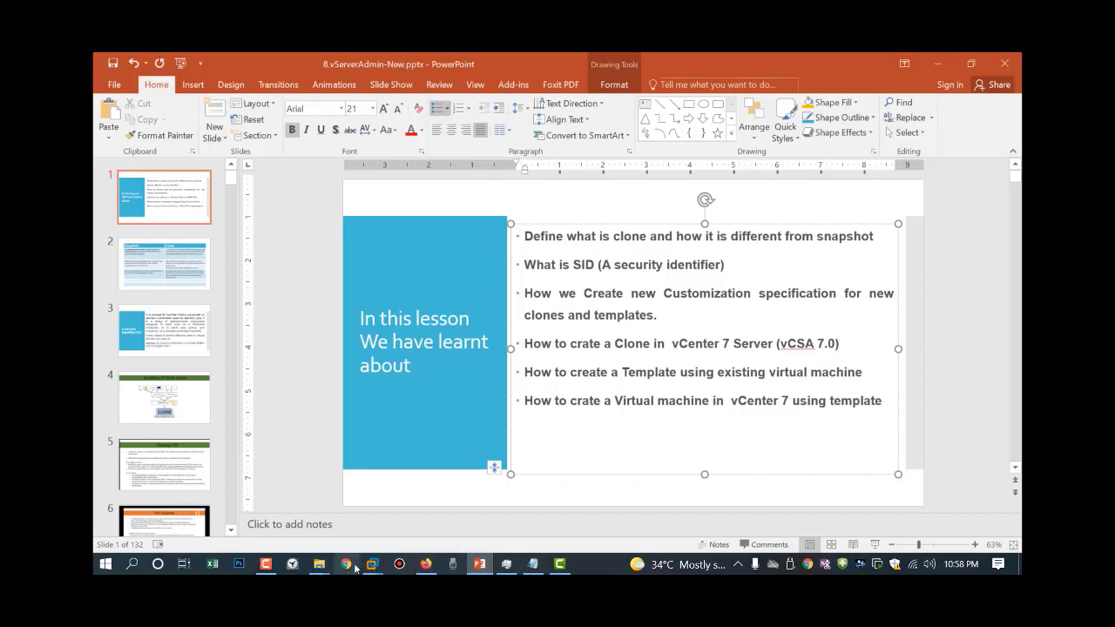
pyautogui.click(424, 564)
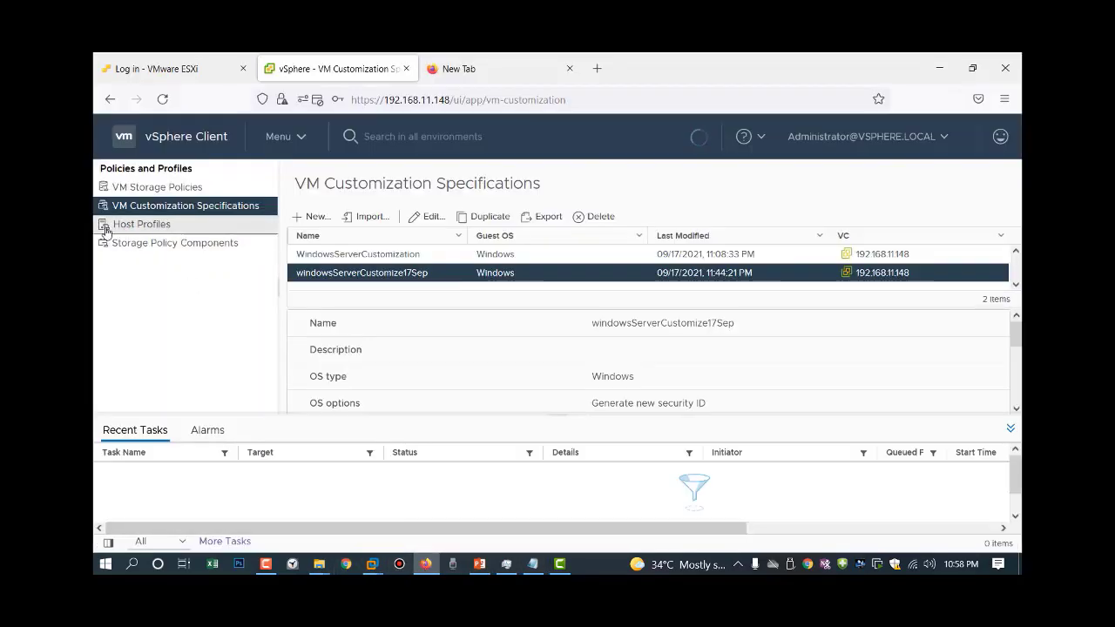
# Open Win2016Server's summary in Hosts and Clusters and bring up its actions menu.
pyautogui.click(300, 136)
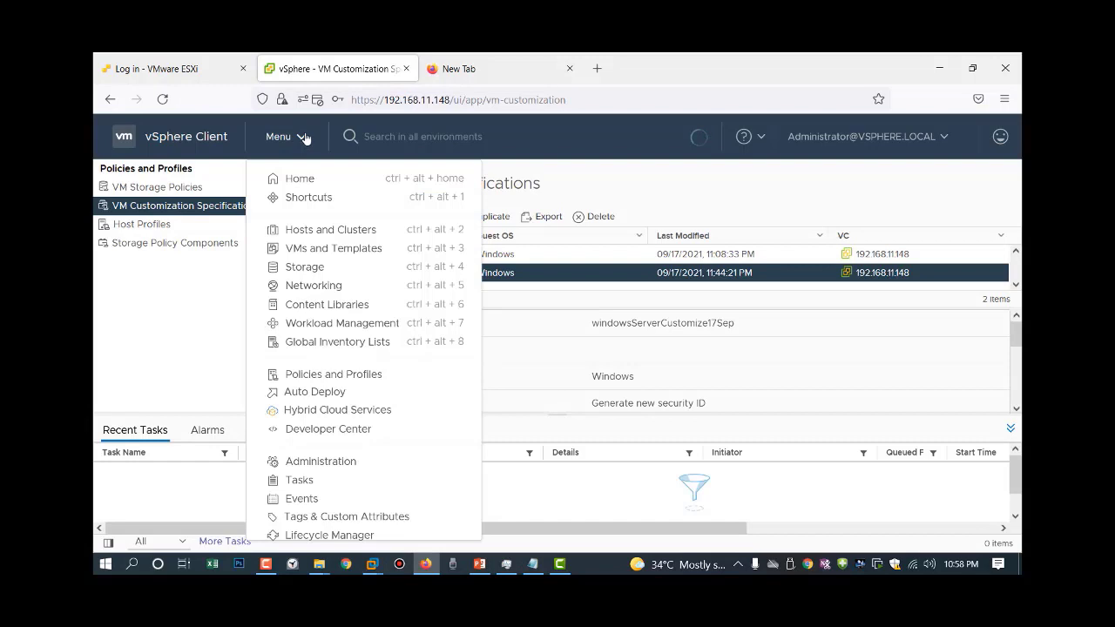
pyautogui.click(320, 230)
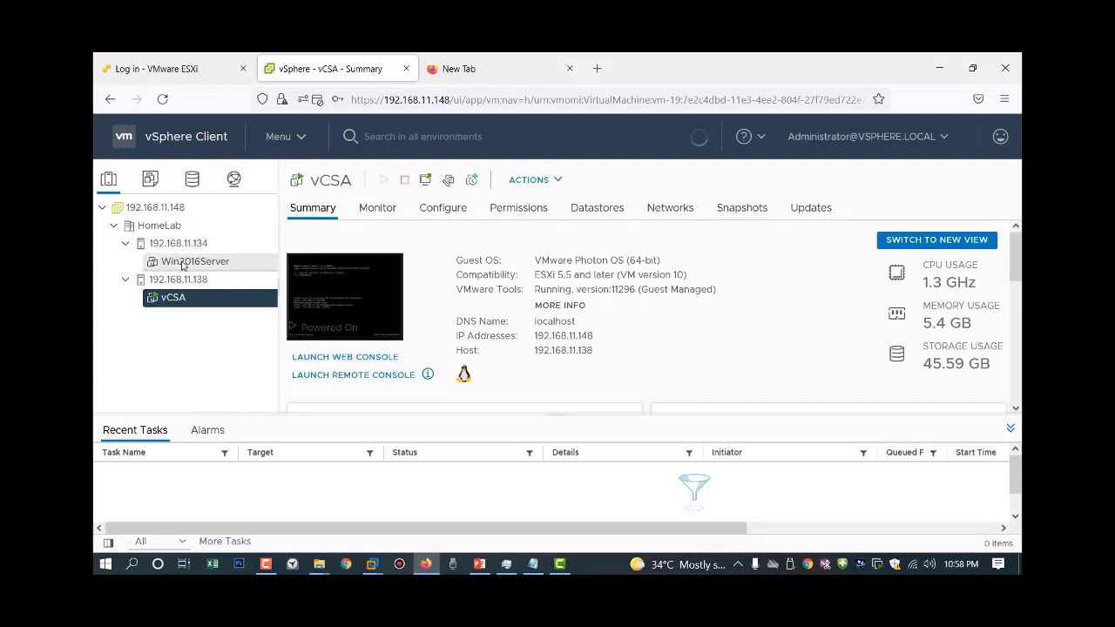
pyautogui.click(184, 263)
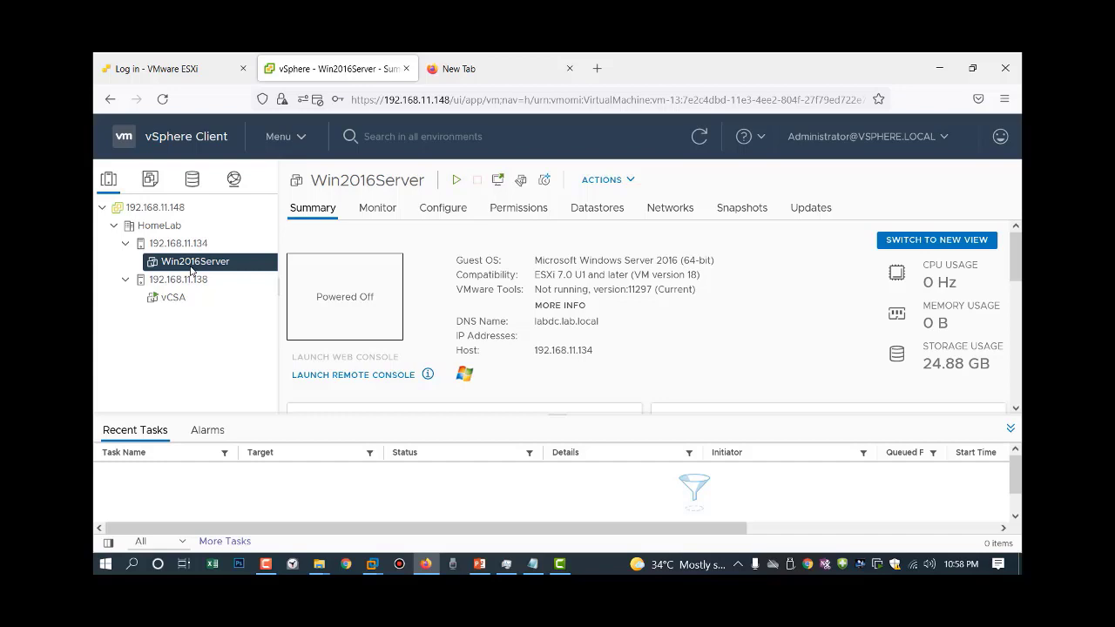
pyautogui.rightClick(191, 271)
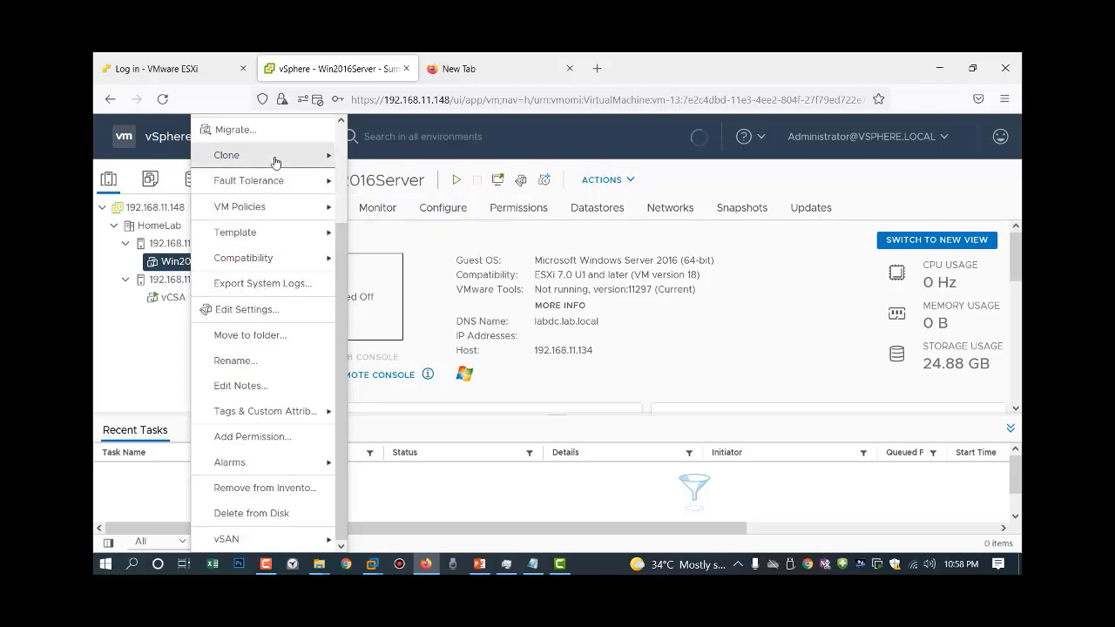
# Choose Clone to Virtual Machine from Win2016Server's Clone menu.
pyautogui.moveTo(275, 162)
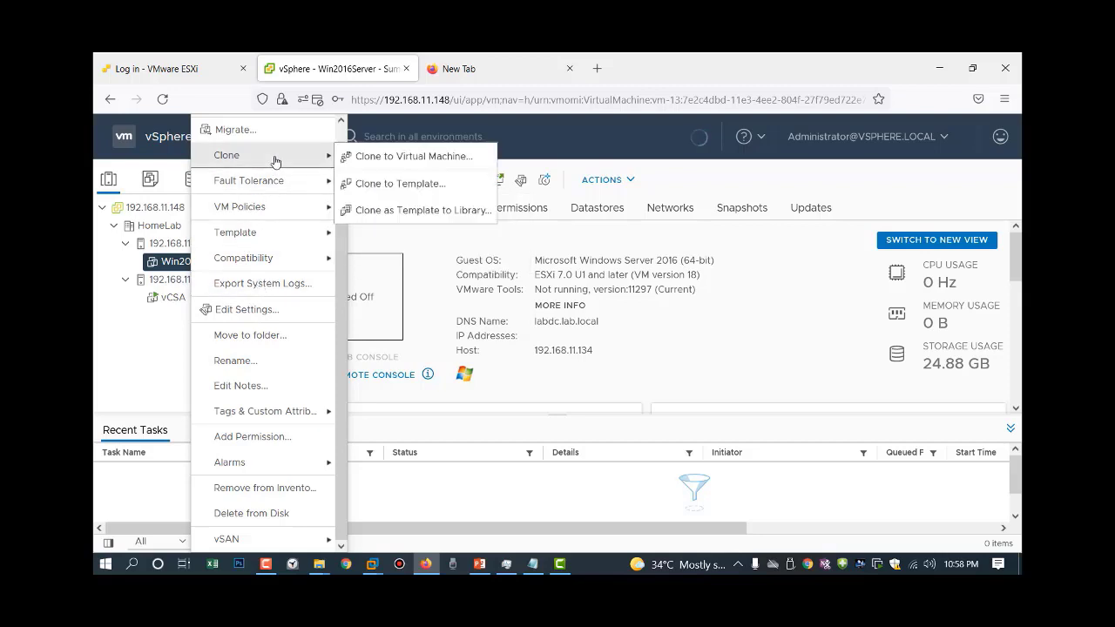
pyautogui.click(384, 162)
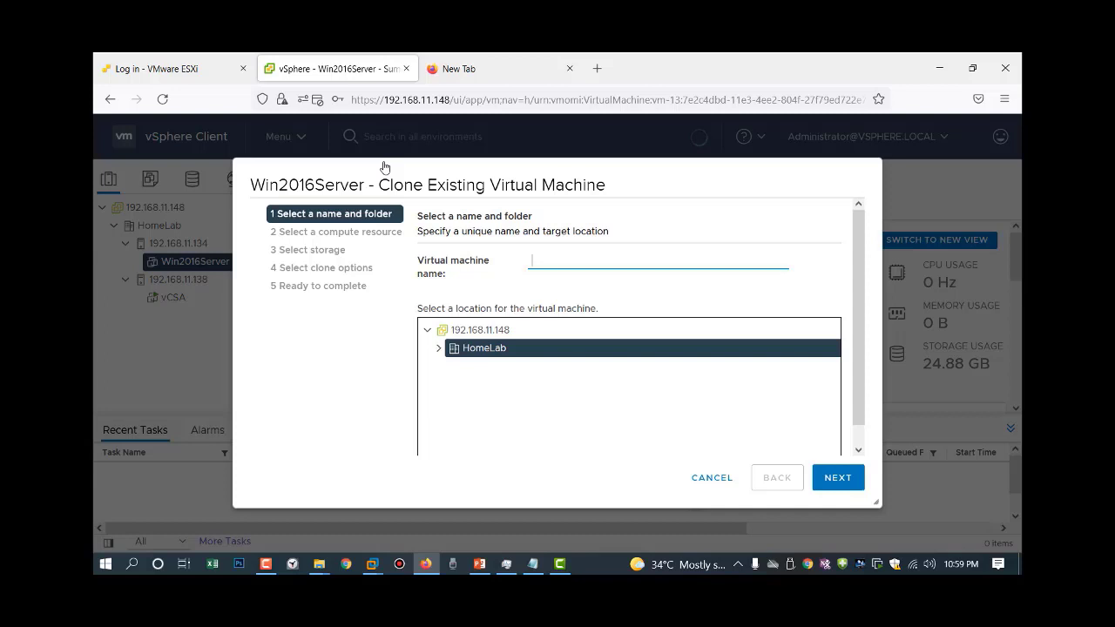
# Name the new virtual machine Win2016, correcting a mistyped character.
pyautogui.write('Win2')
pyautogui.press('BackSpace')
pyautogui.write('2016')
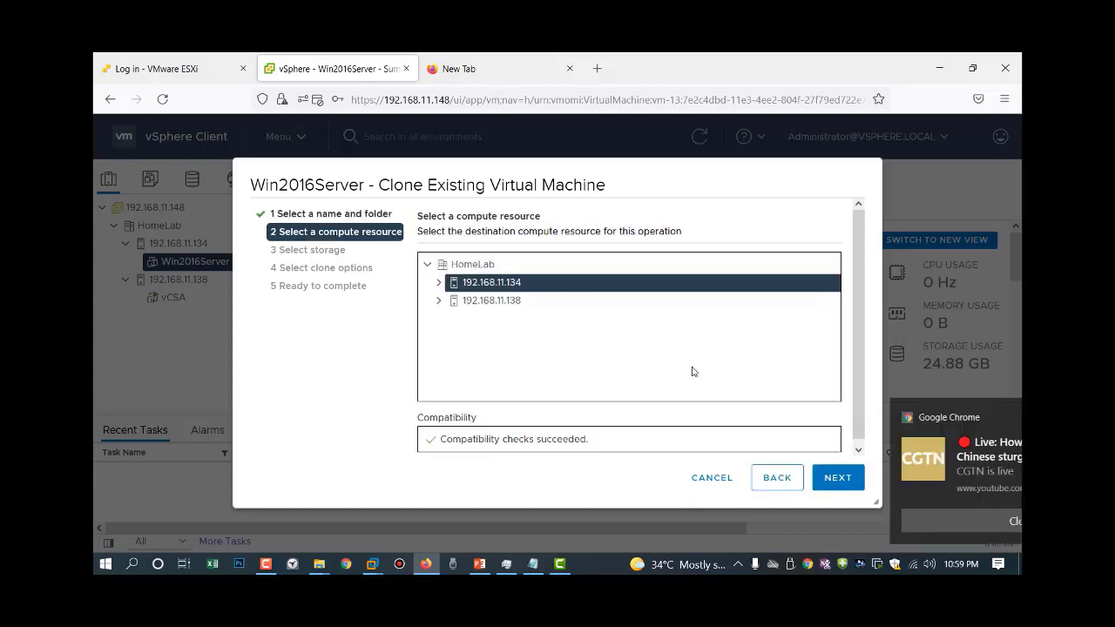
# Pick host 192.168.11.138 and datastore1 for the clone, dismissing two Chrome notifications.
pyautogui.click(990, 420)
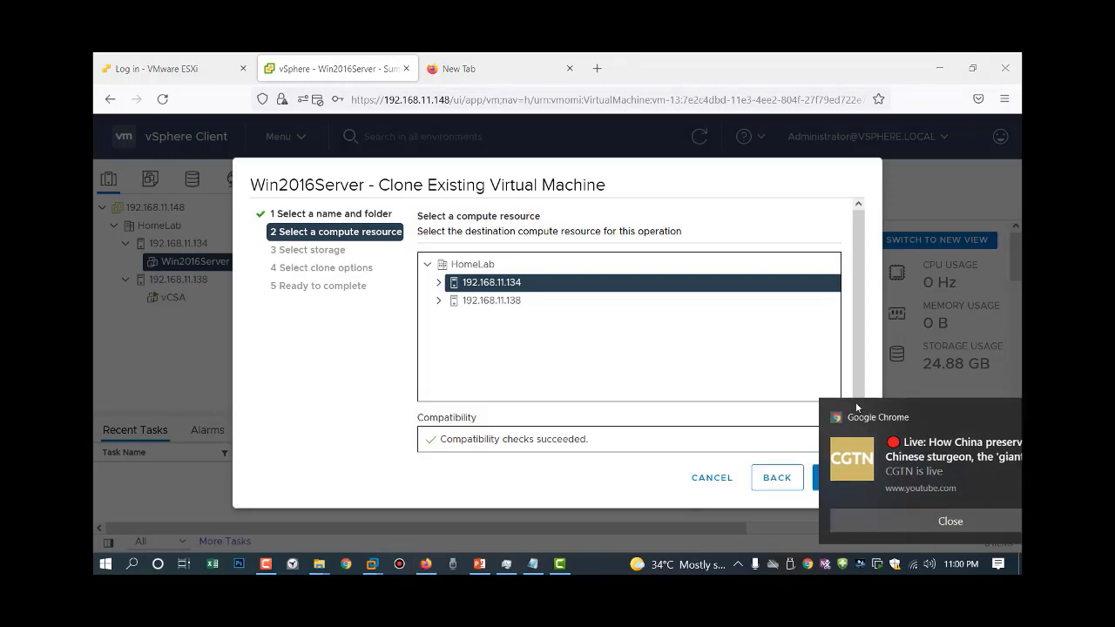
pyautogui.click(484, 302)
pyautogui.click(990, 402)
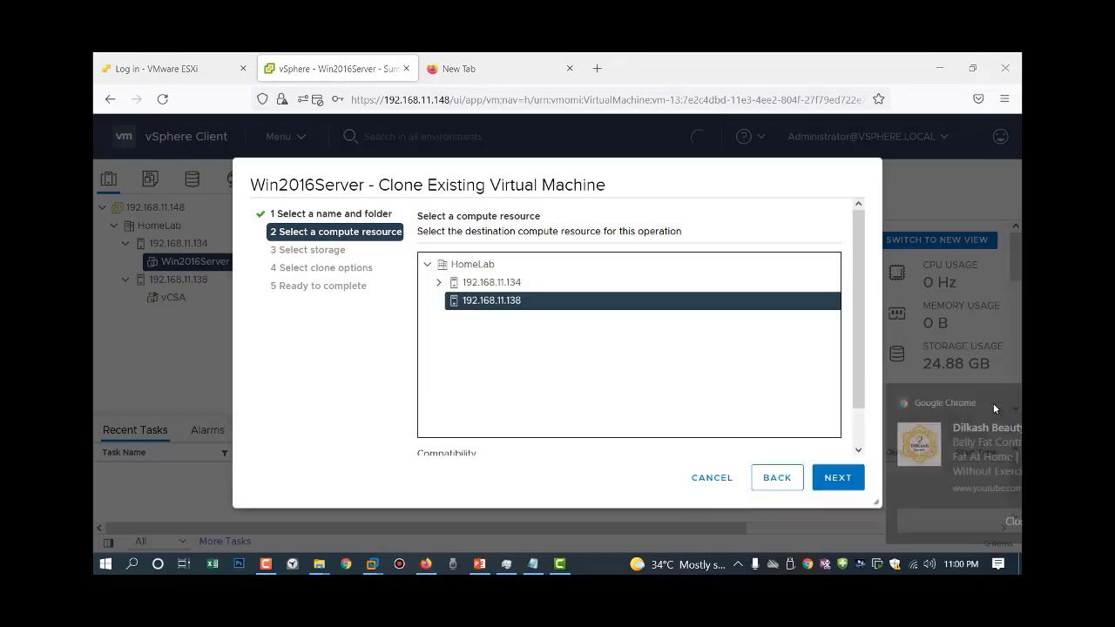
pyautogui.click(834, 480)
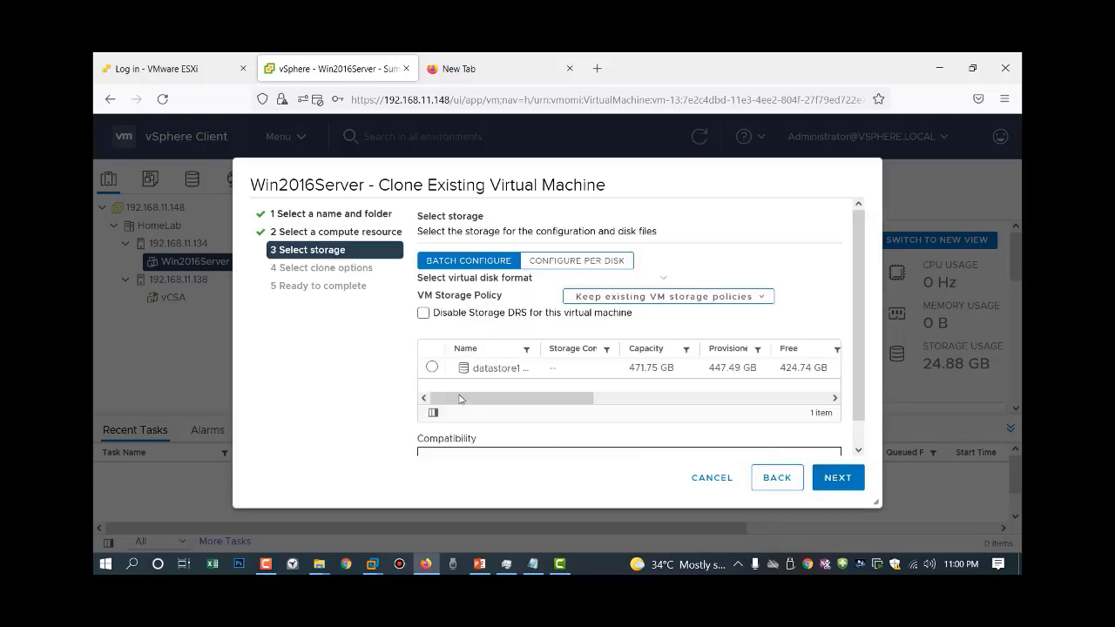
pyautogui.click(432, 369)
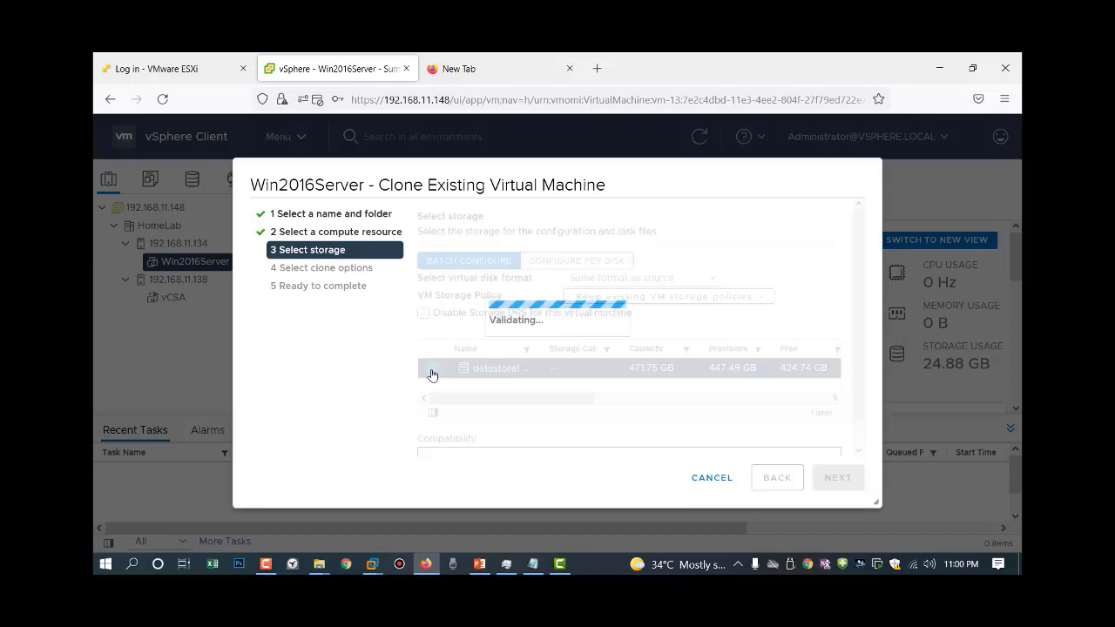
pyautogui.click(831, 479)
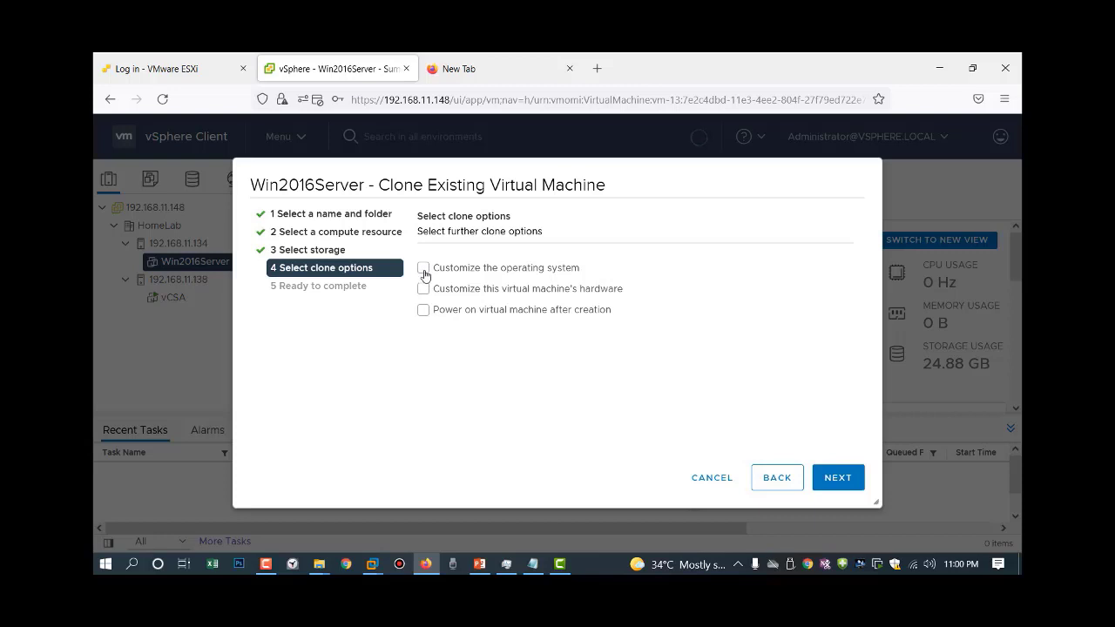
# Enable Customize the operating system and Power on virtual machine after creation, then continue.
pyautogui.click(423, 268)
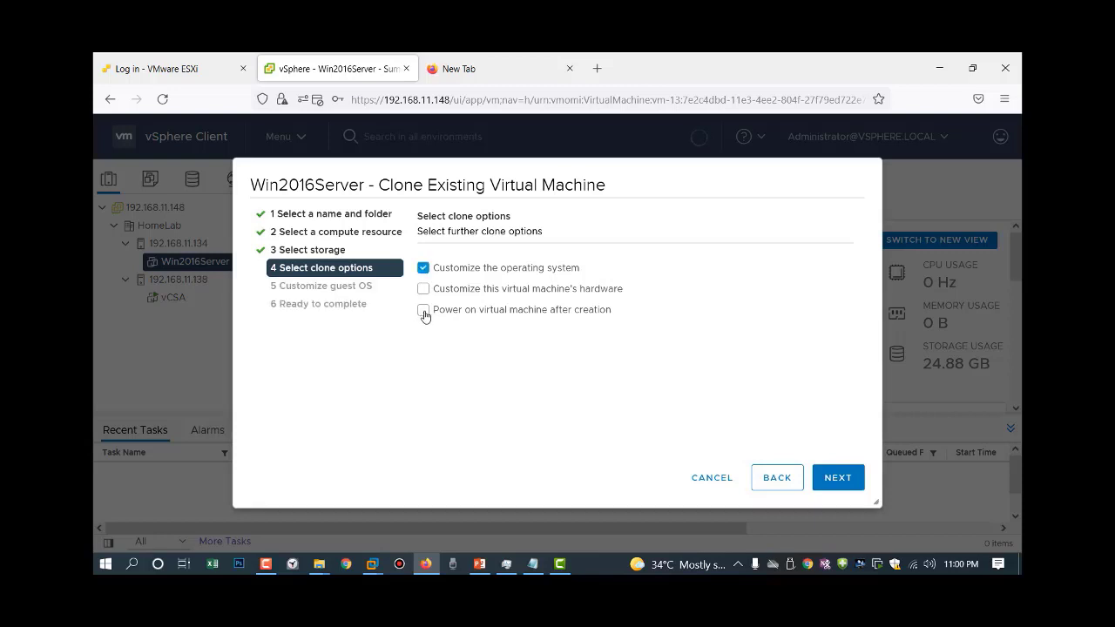
pyautogui.click(425, 311)
pyautogui.click(829, 479)
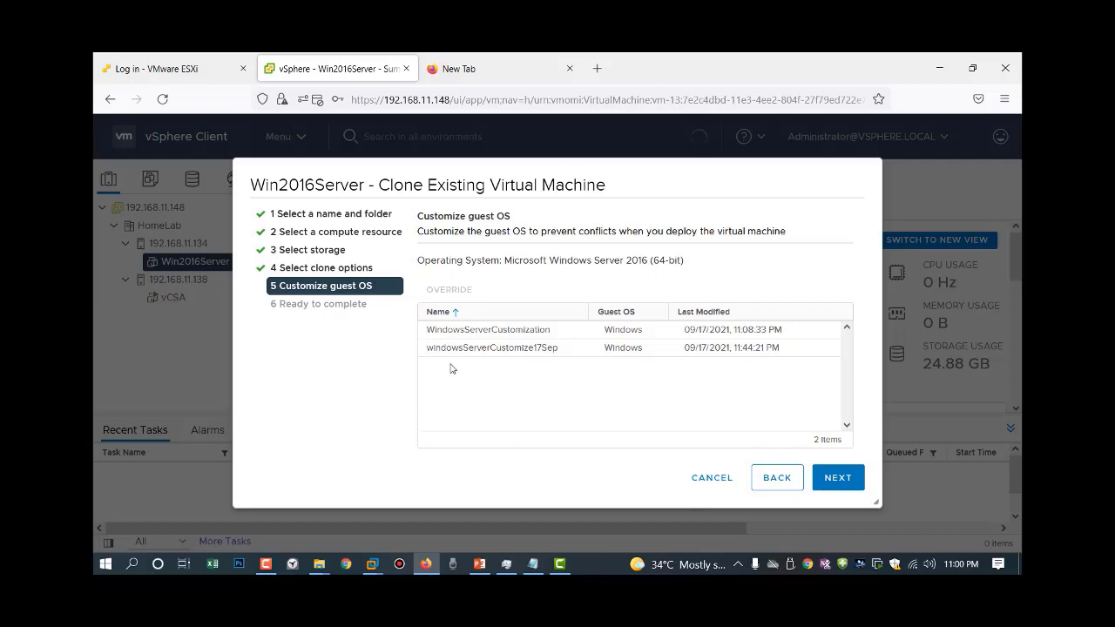
# Select the windowsServerCustomize17Sep specification and move on to Ready to complete.
pyautogui.click(467, 350)
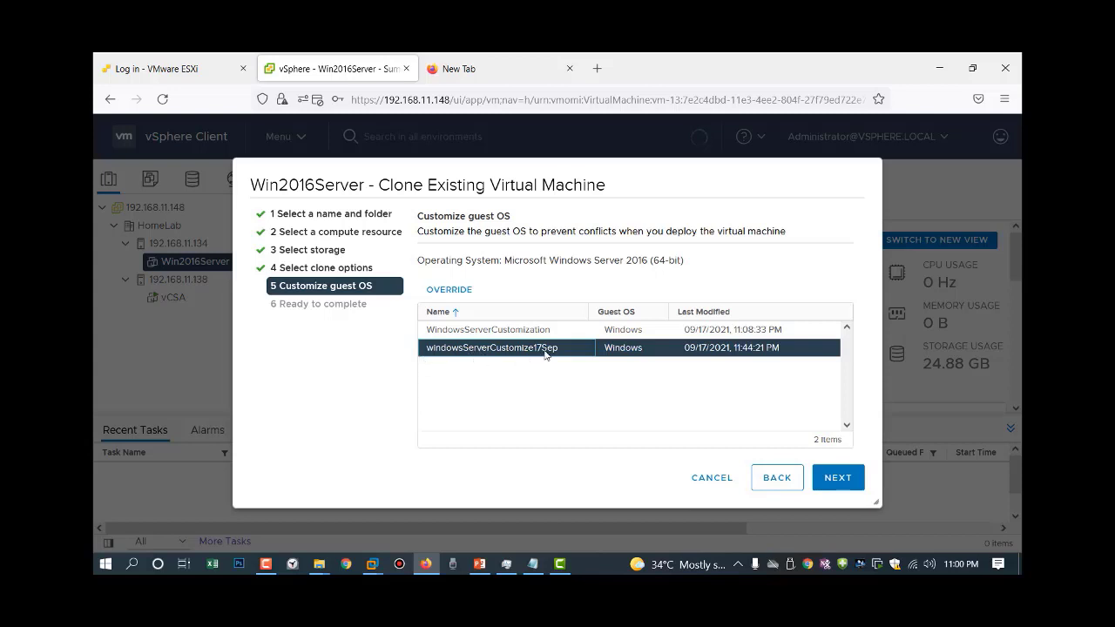
pyautogui.click(841, 485)
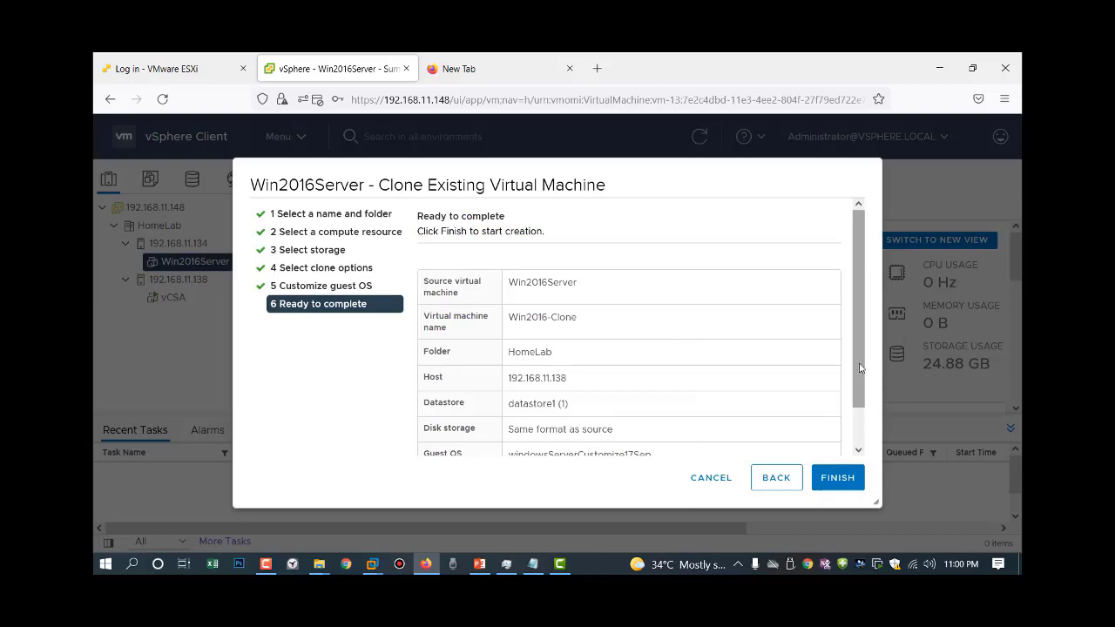
# Review the Ready to complete summary and finish creating Win2016-Clone.
pyautogui.scroll(-2, 867, 418)
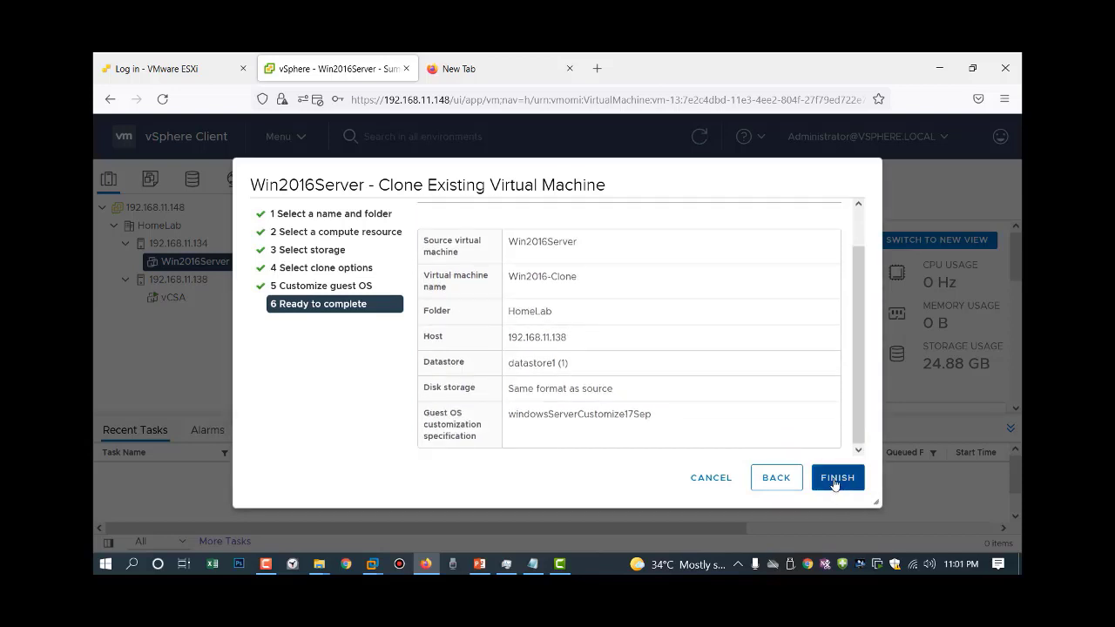
pyautogui.click(836, 478)
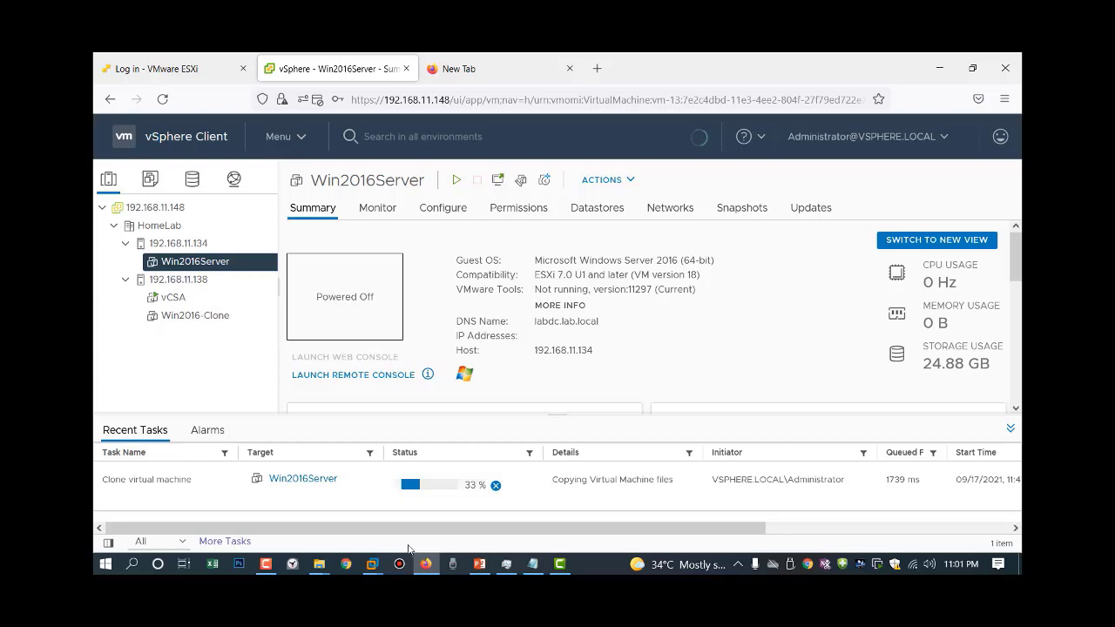
# Check Win2016-Clone's Summary showing it powered on at 192.168.11.137, then switch to PowerPoint.
pyautogui.click(266, 564)
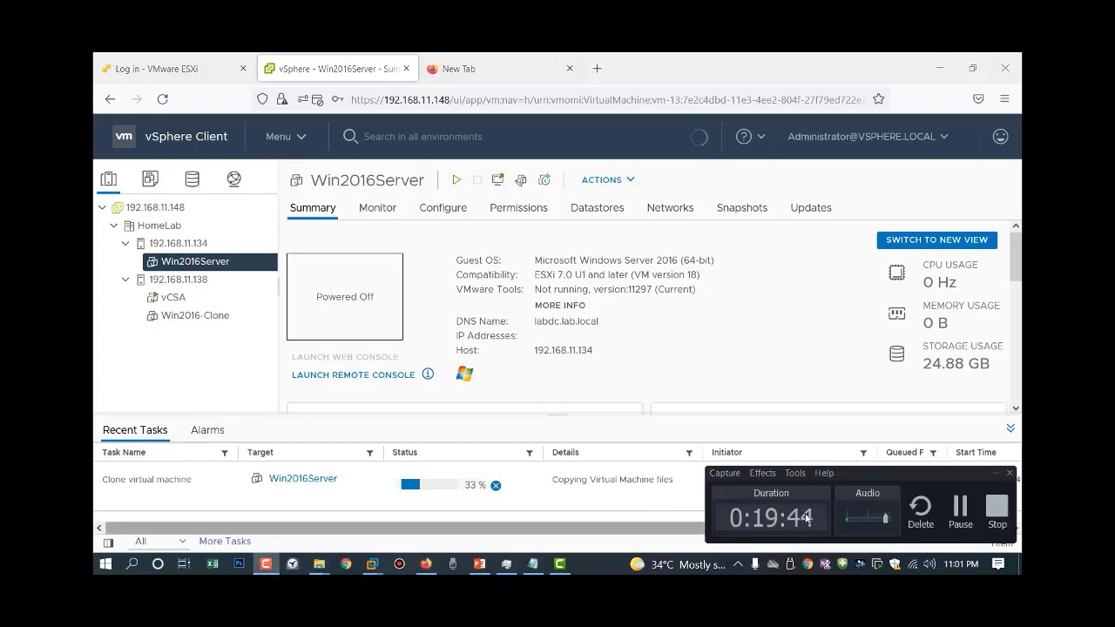
pyautogui.click(961, 518)
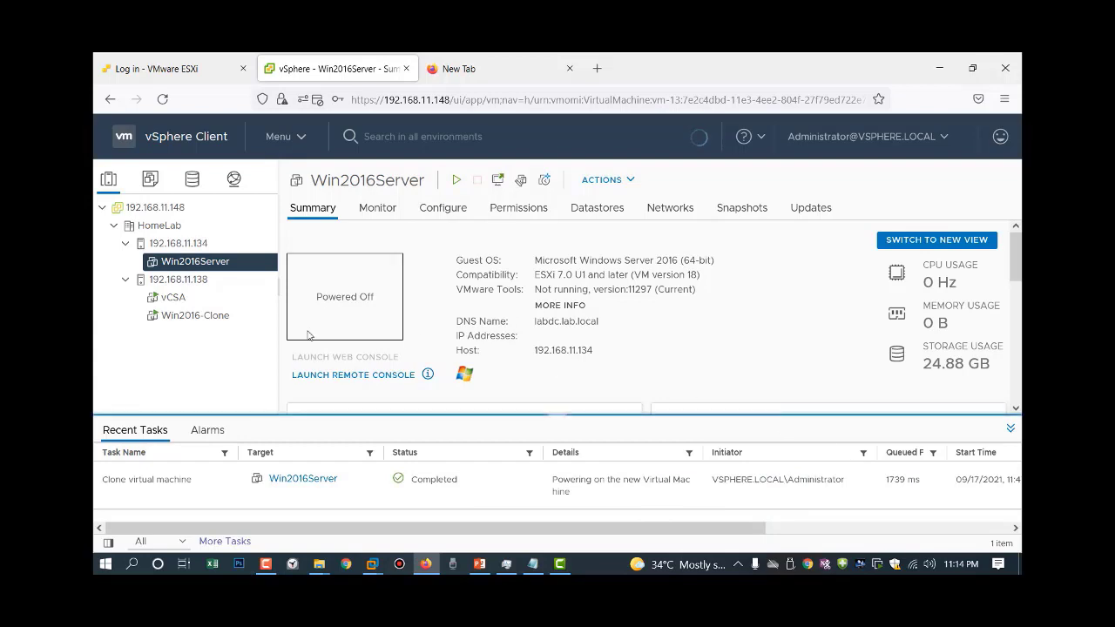
pyautogui.click(194, 317)
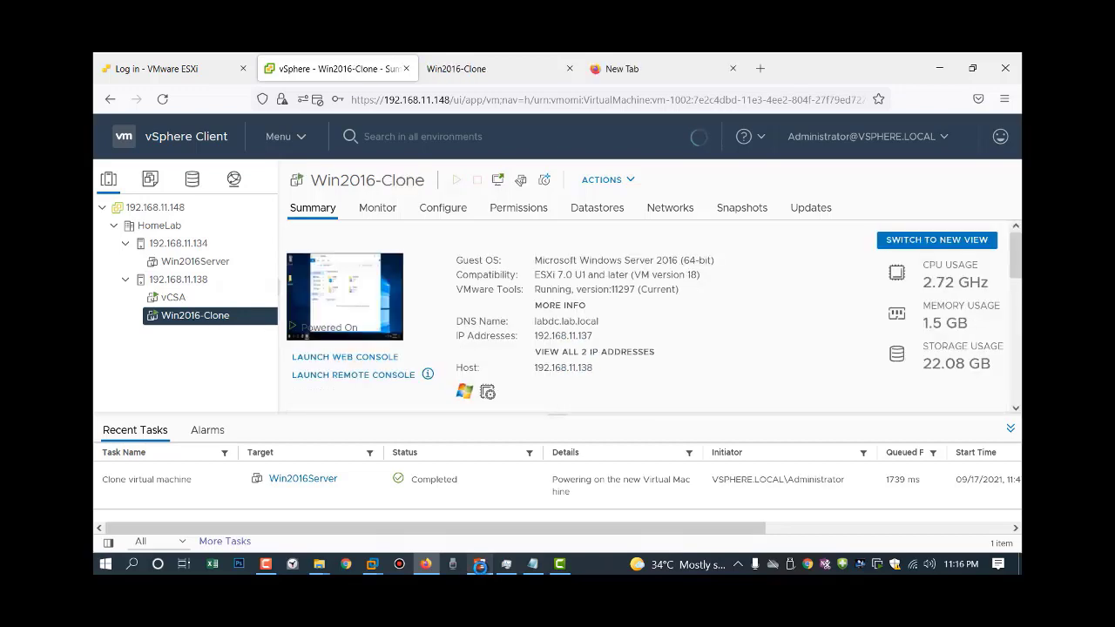
pyautogui.click(479, 564)
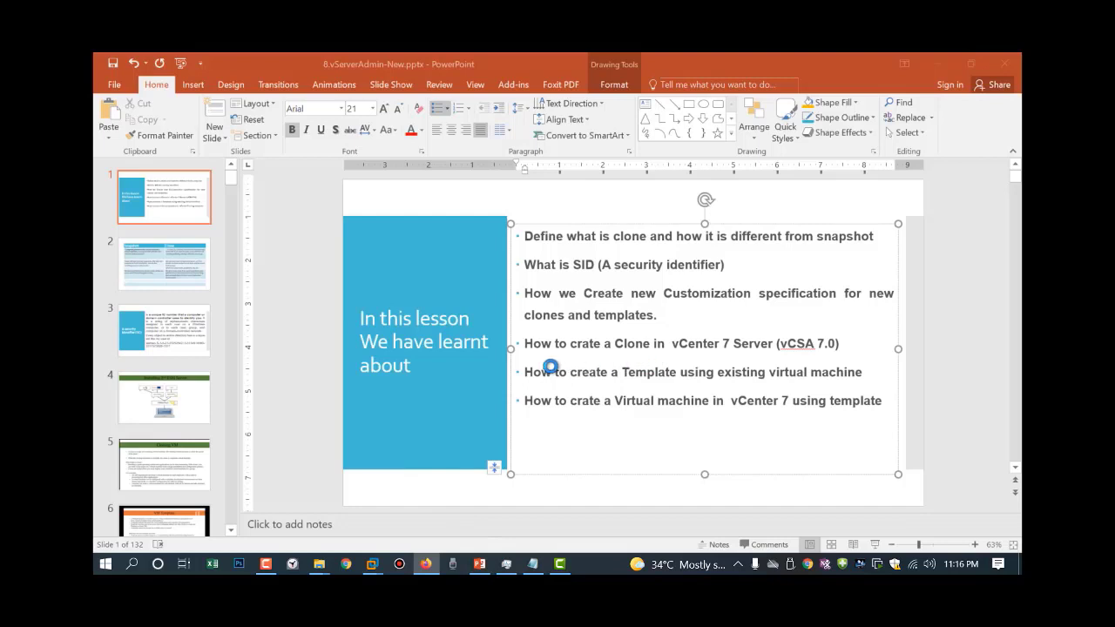
# Highlight the clone and template bullets, then present slide 6, VM Template, full screen.
pyautogui.moveTo(523, 343)
pyautogui.mouseDown()
pyautogui.moveTo(724, 361)
pyautogui.moveTo(838, 343)
pyautogui.mouseUp()
pyautogui.moveTo(524, 372); pyautogui.dragTo(864, 373)
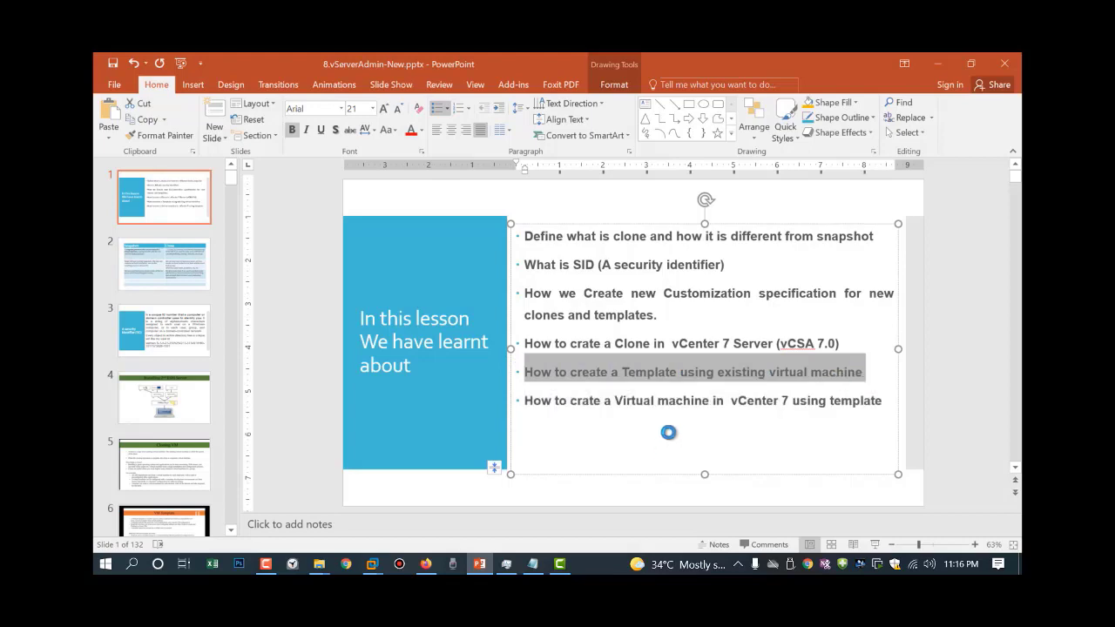
pyautogui.click(937, 63)
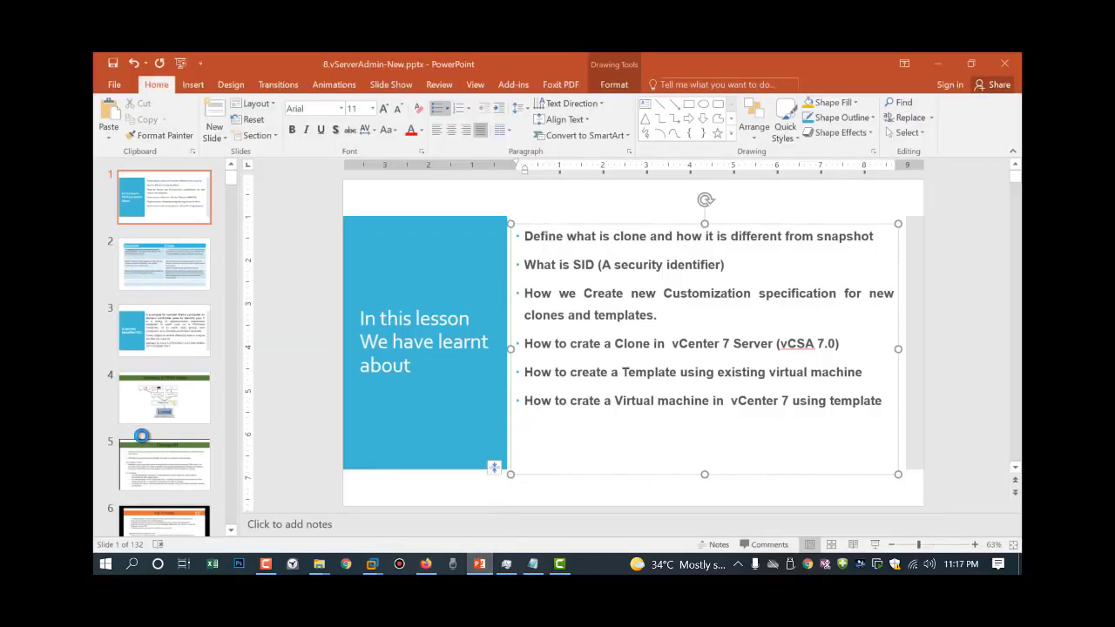
pyautogui.click(171, 515)
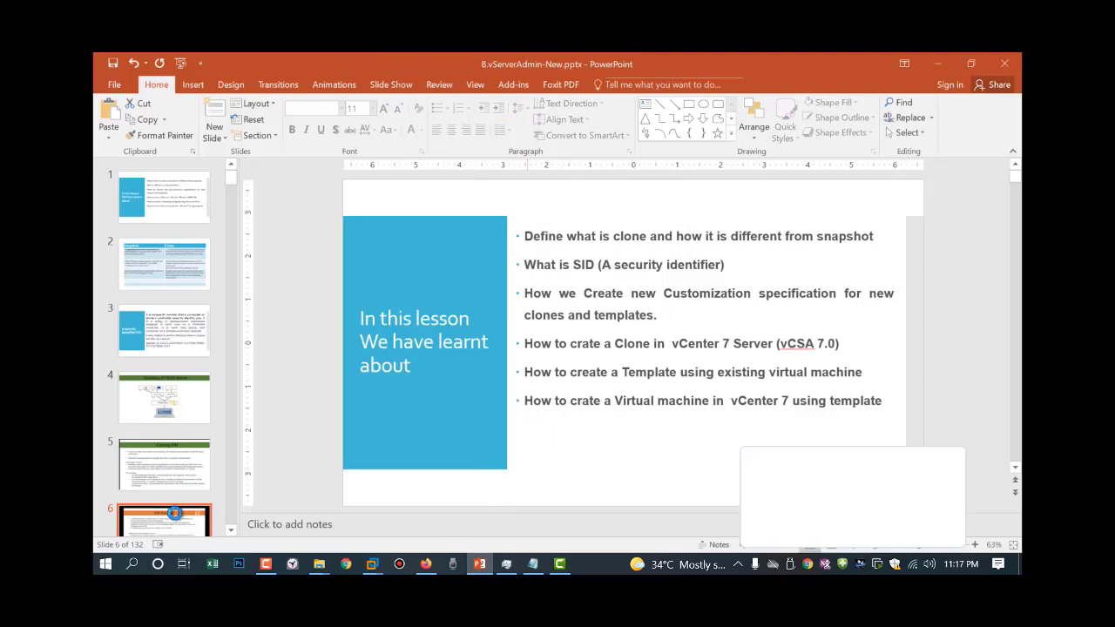
pyautogui.click(873, 548)
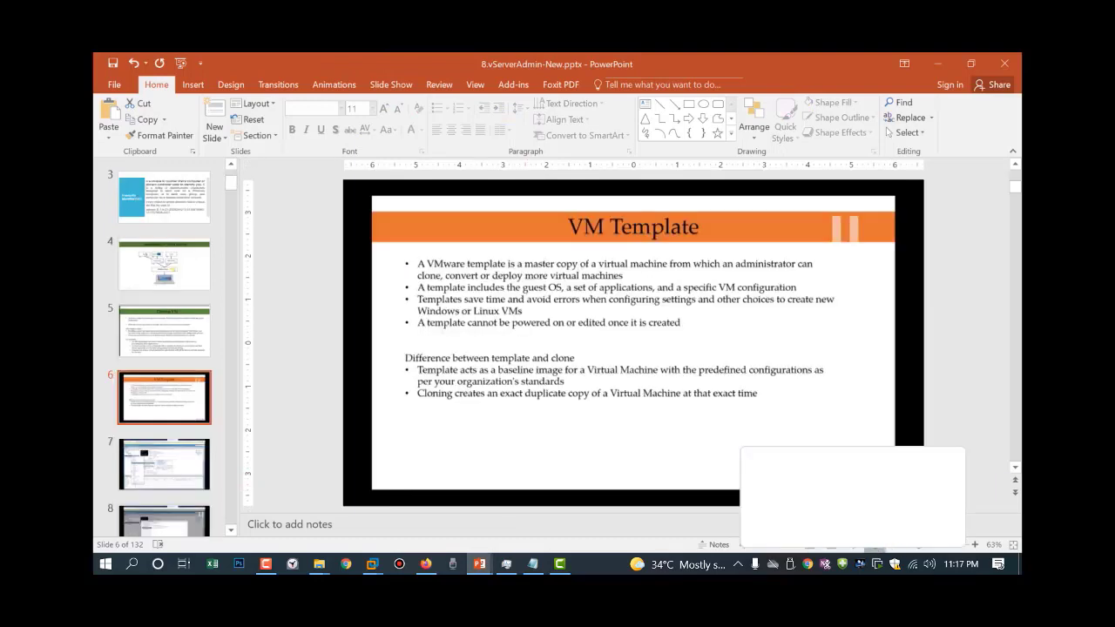
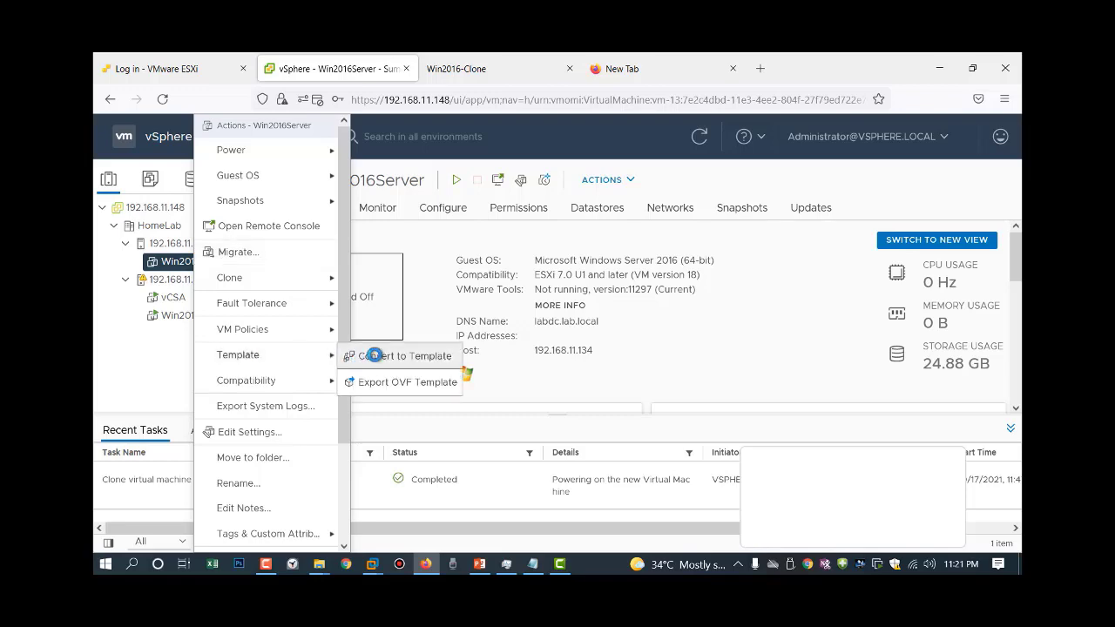
# Convert Win2016Server to a template and view it under the VMs and Templates inventory.
pyautogui.click(374, 355)
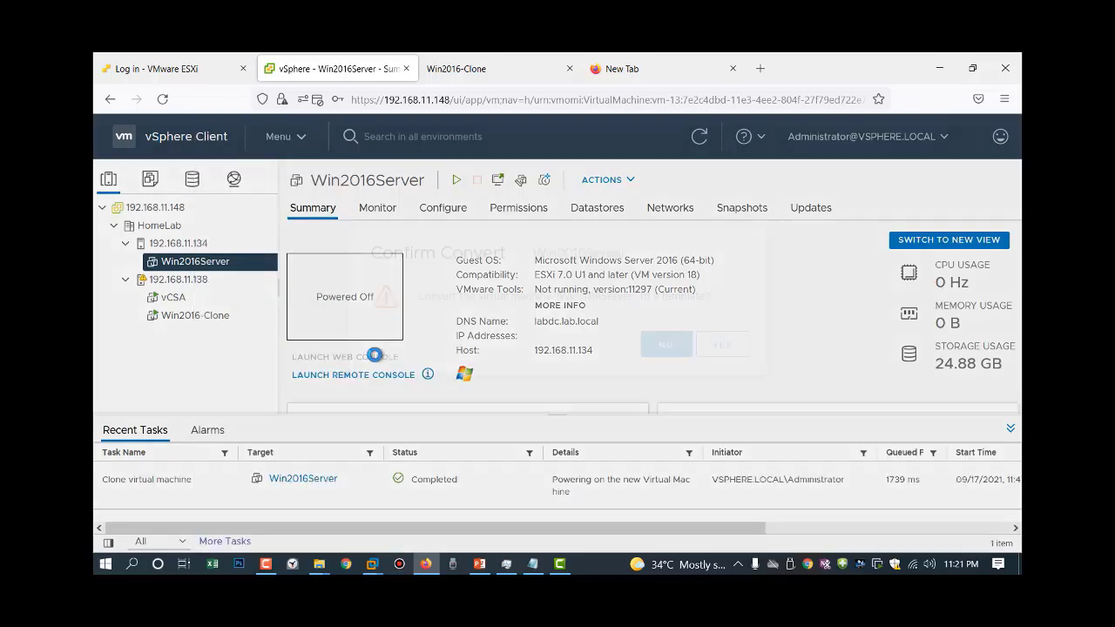
pyautogui.click(706, 383)
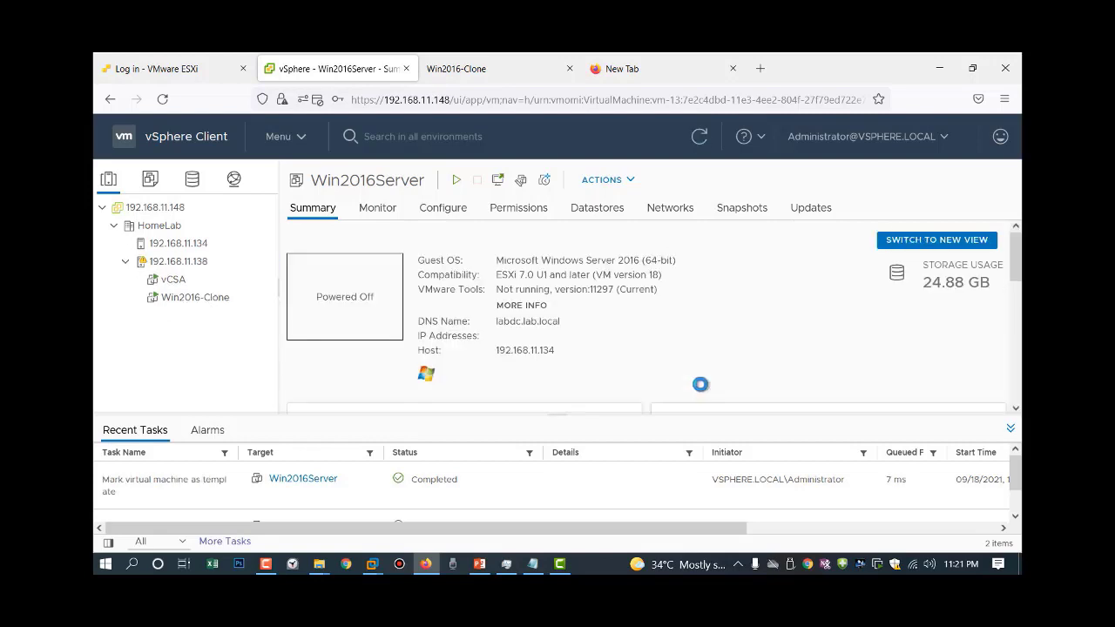
pyautogui.click(149, 180)
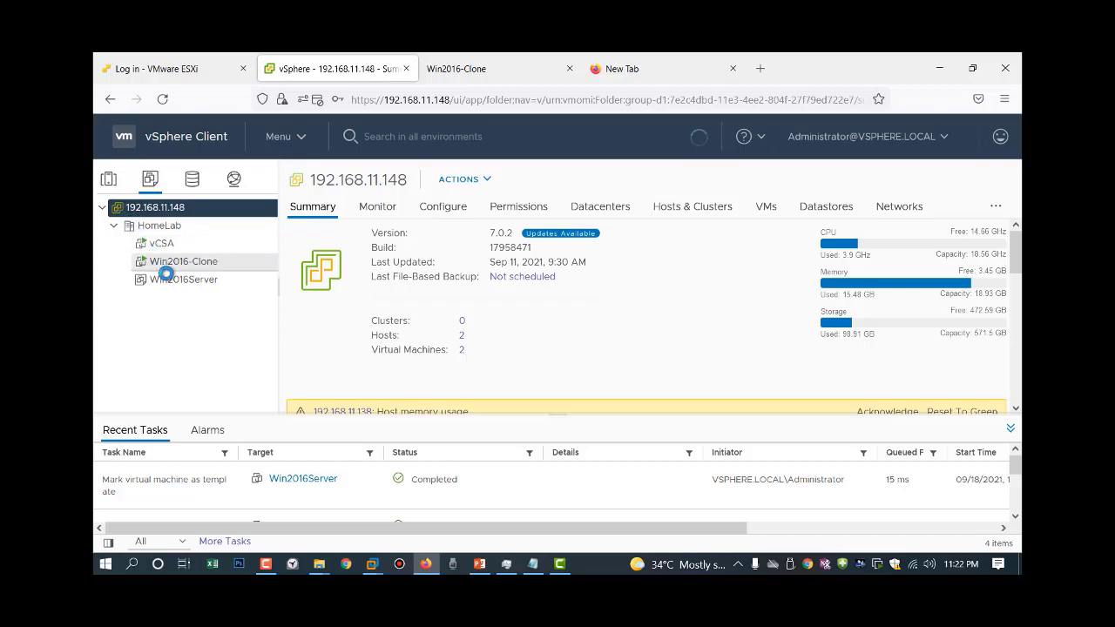
pyautogui.click(108, 180)
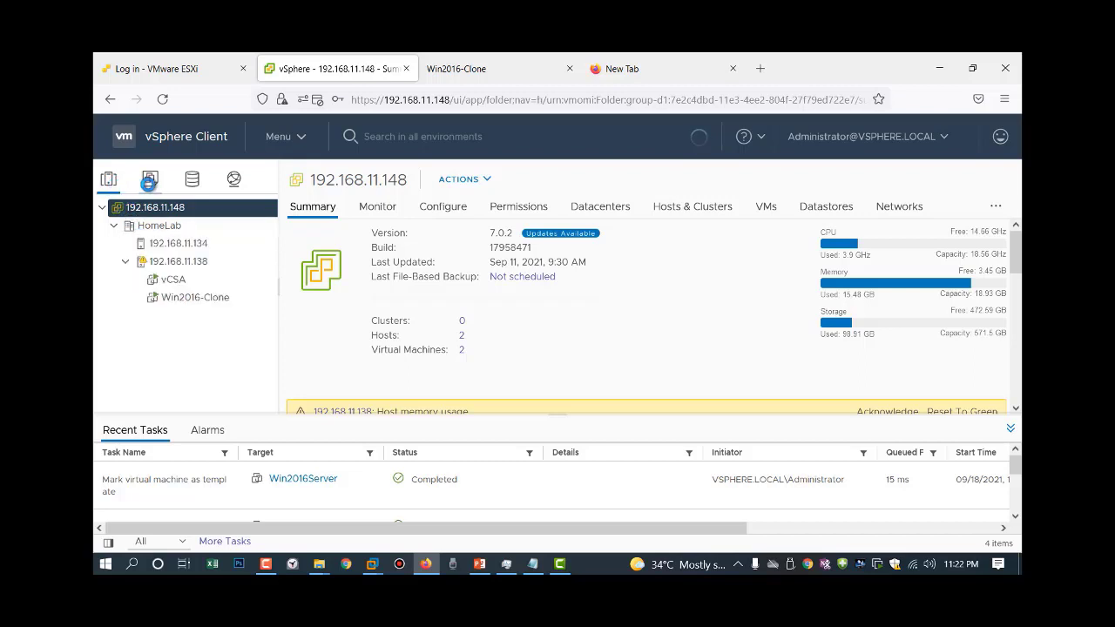
pyautogui.click(149, 179)
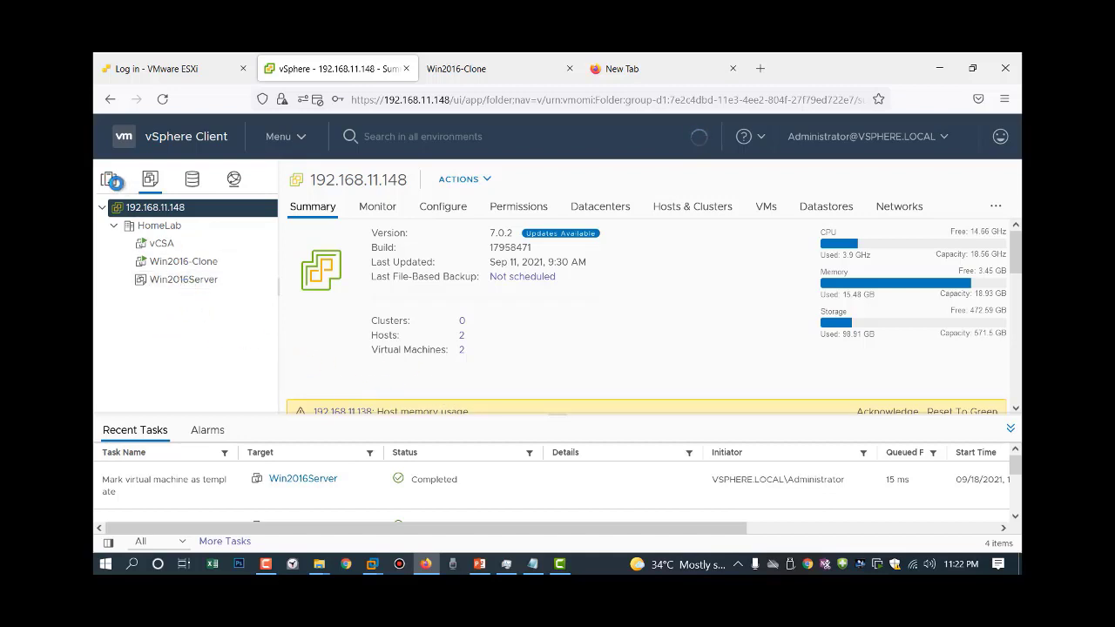
pyautogui.click(149, 179)
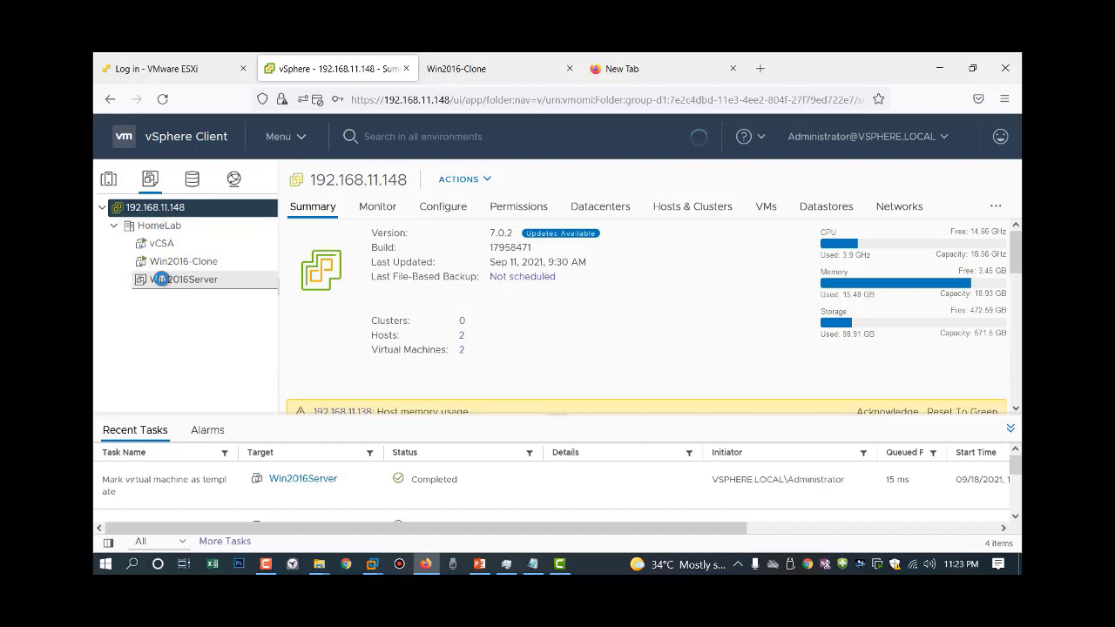
# Start a new VM from the Win2016Server template, named winserver2016T, in the HomeLab folder.
pyautogui.rightClick(161, 279)
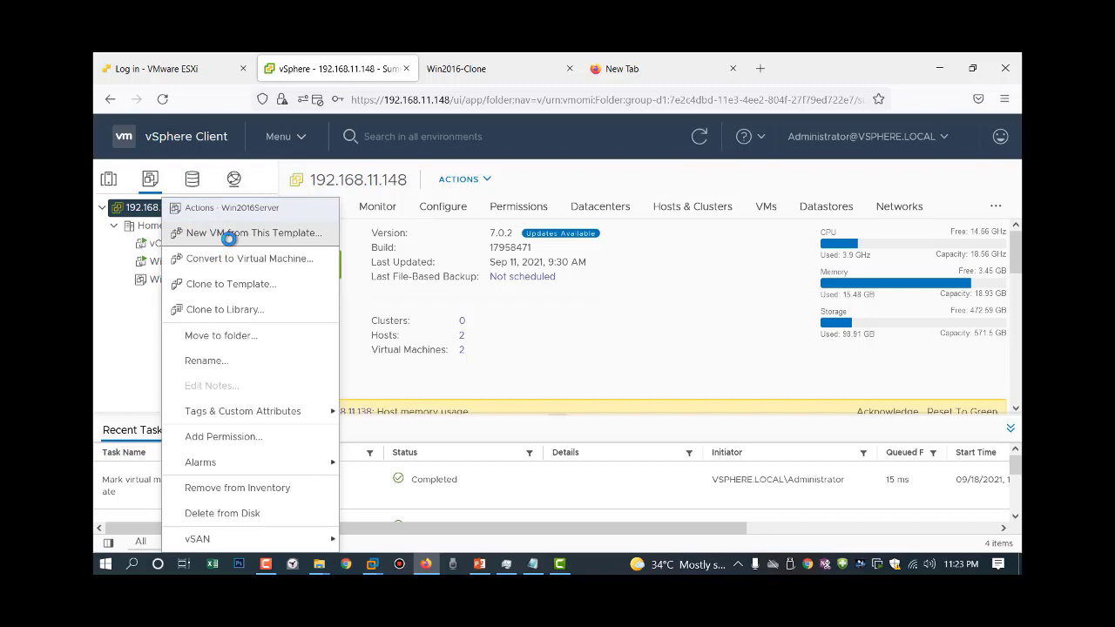
pyautogui.click(231, 233)
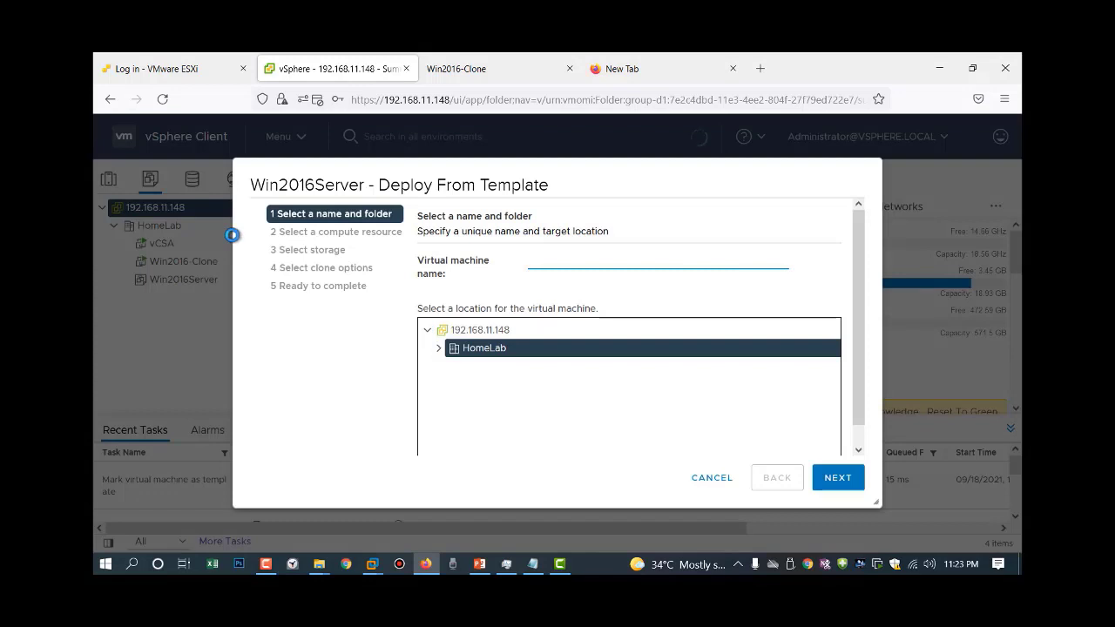
pyautogui.write('winserver201')
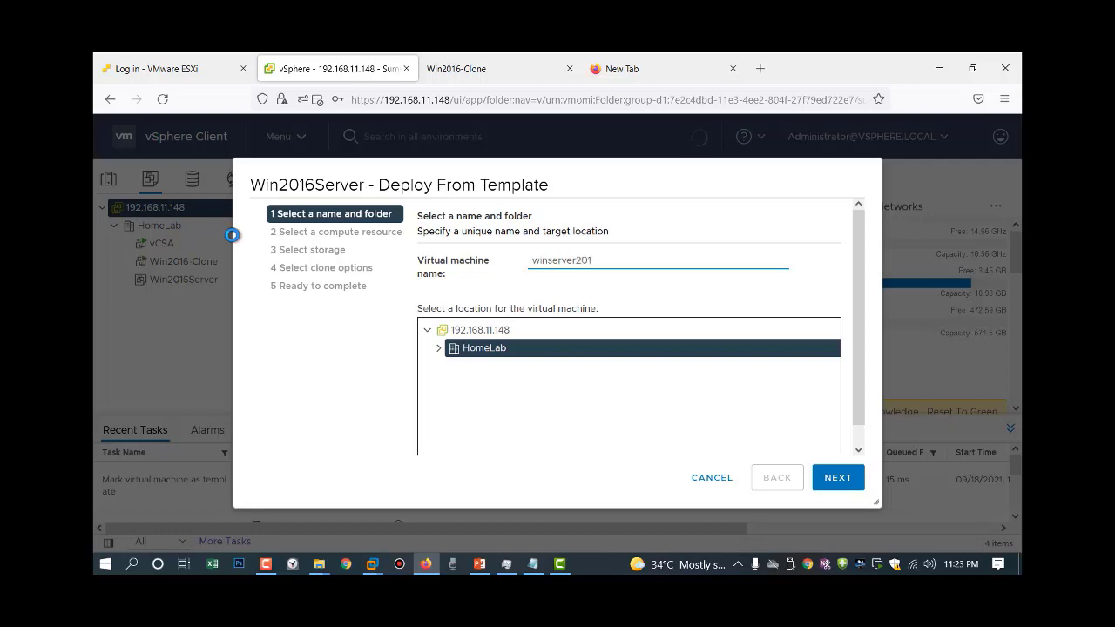
pyautogui.write('6T')
pyautogui.click(438, 346)
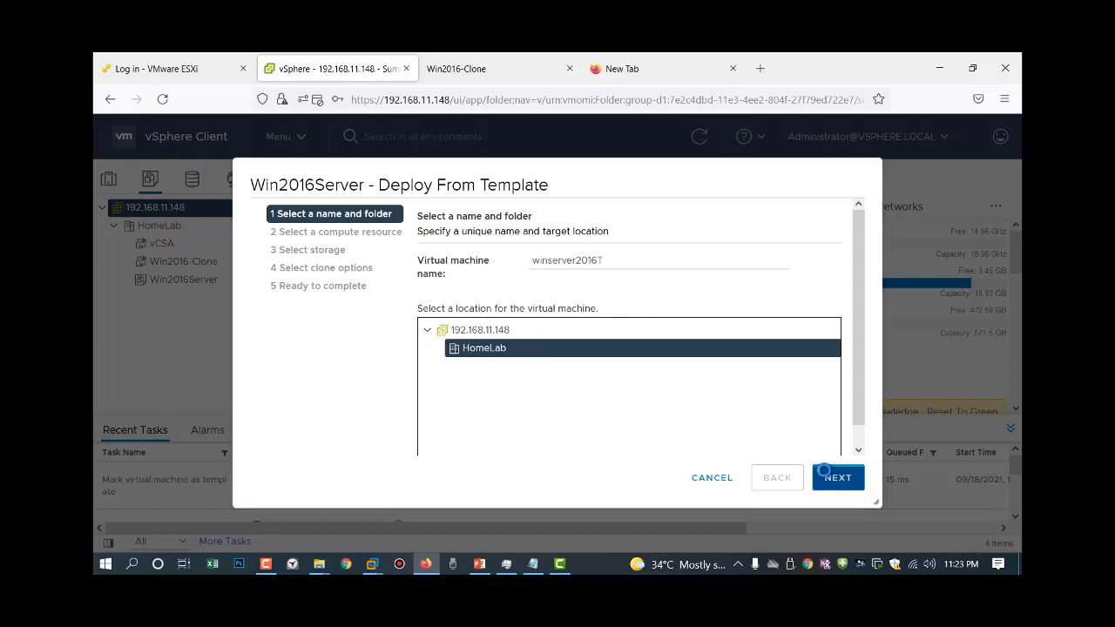
pyautogui.click(825, 475)
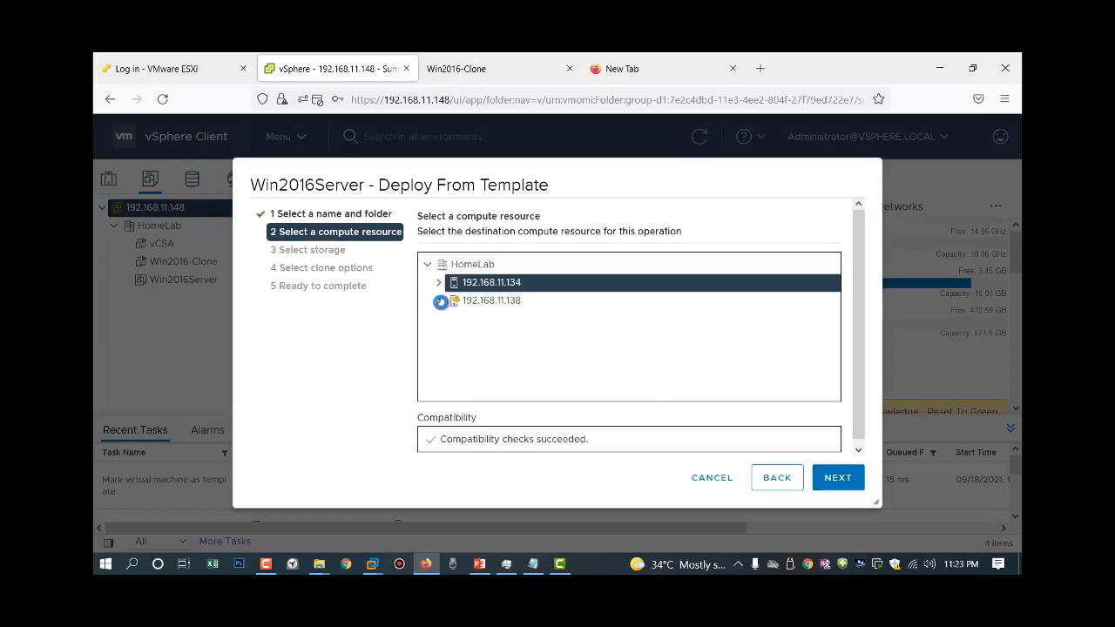
# Place the new VM on host 192.168.11.138 with storage on datastore1.
pyautogui.click(458, 301)
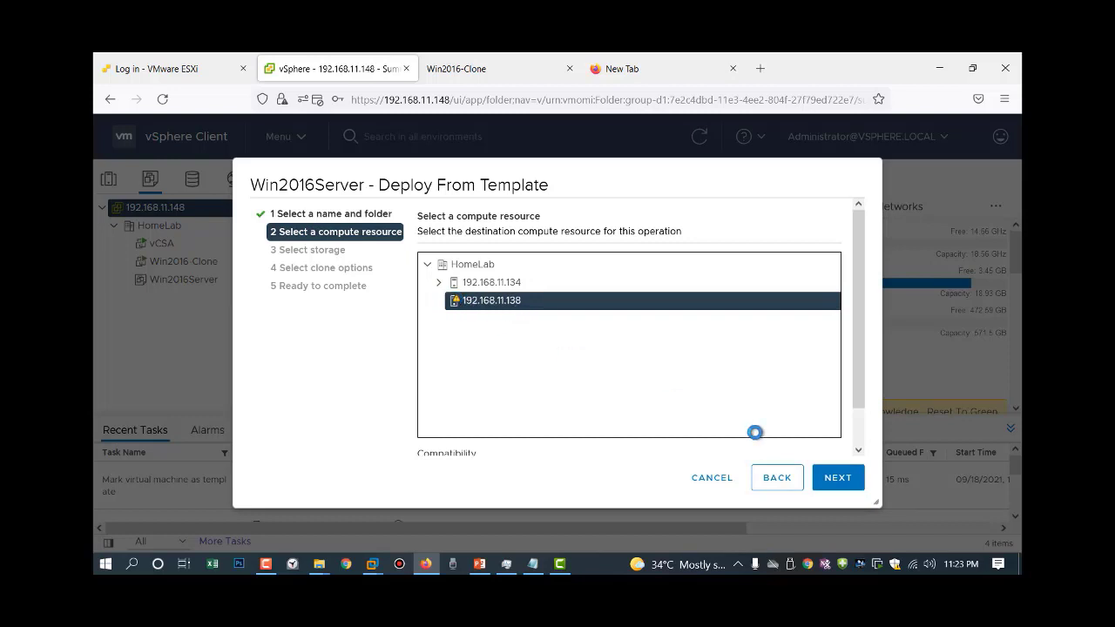
pyautogui.click(838, 475)
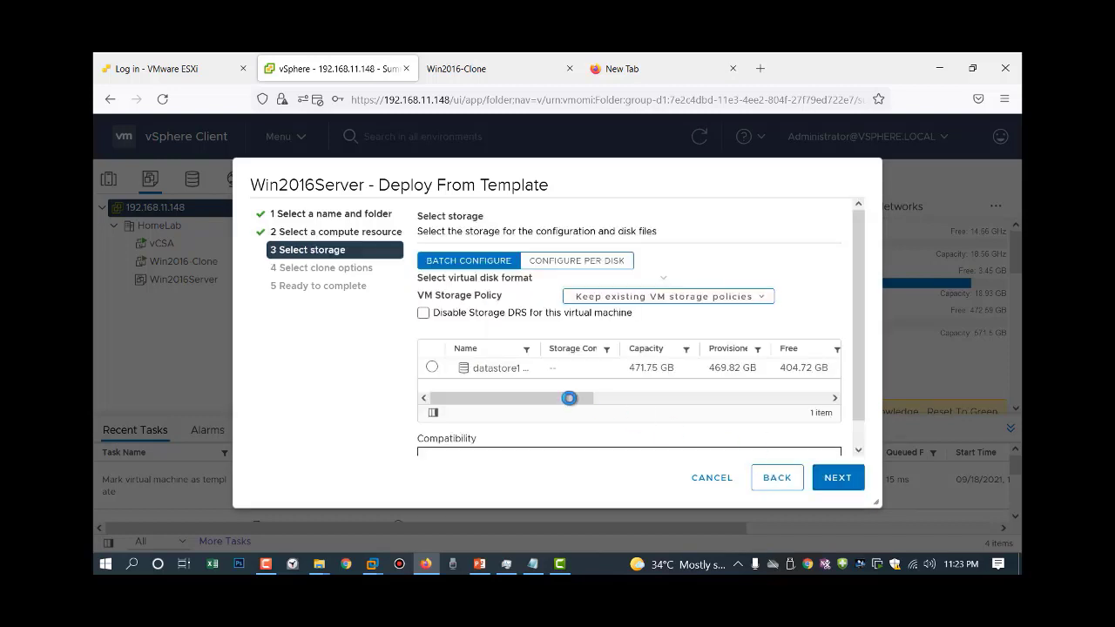
pyautogui.click(431, 366)
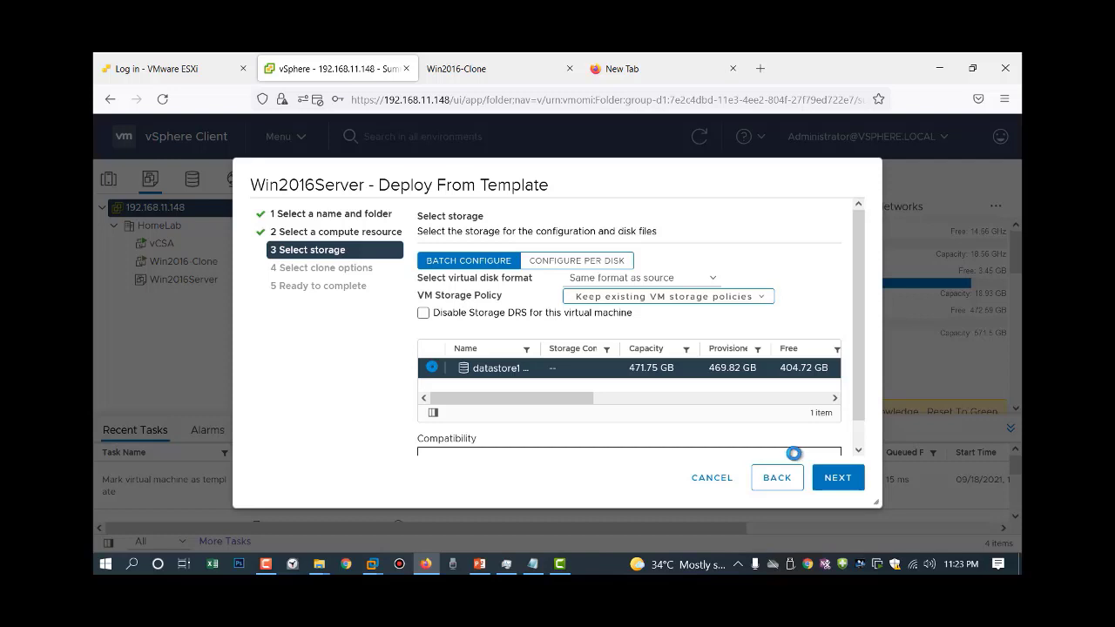
pyautogui.click(838, 478)
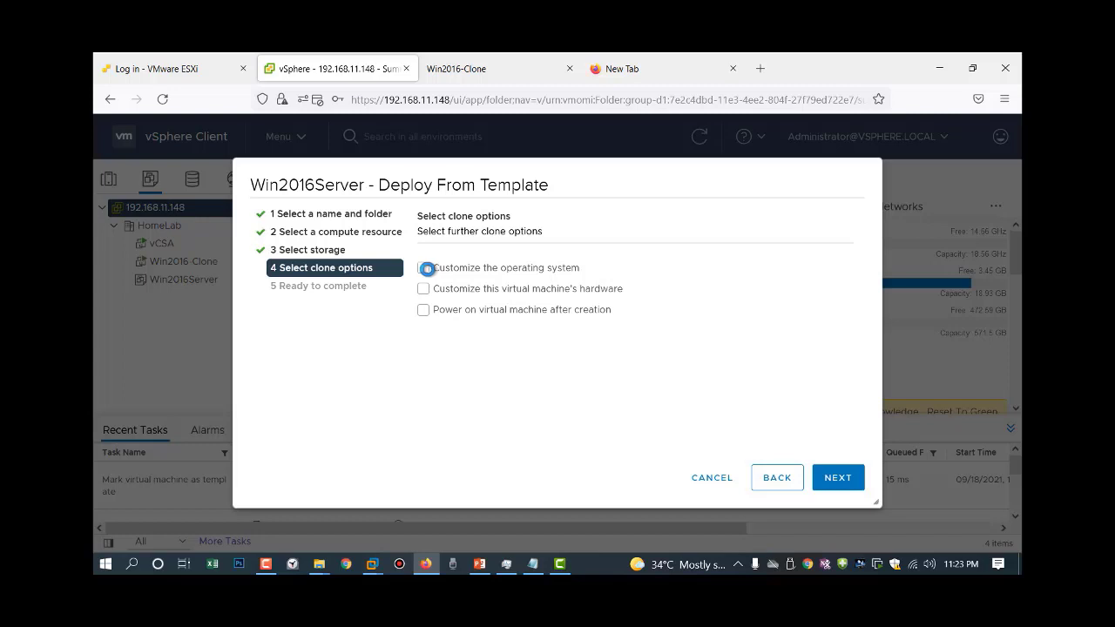
# Enable guest customization with windowsServerCustomize17Sep and power-on after creation, then finish the deployment.
pyautogui.click(425, 268)
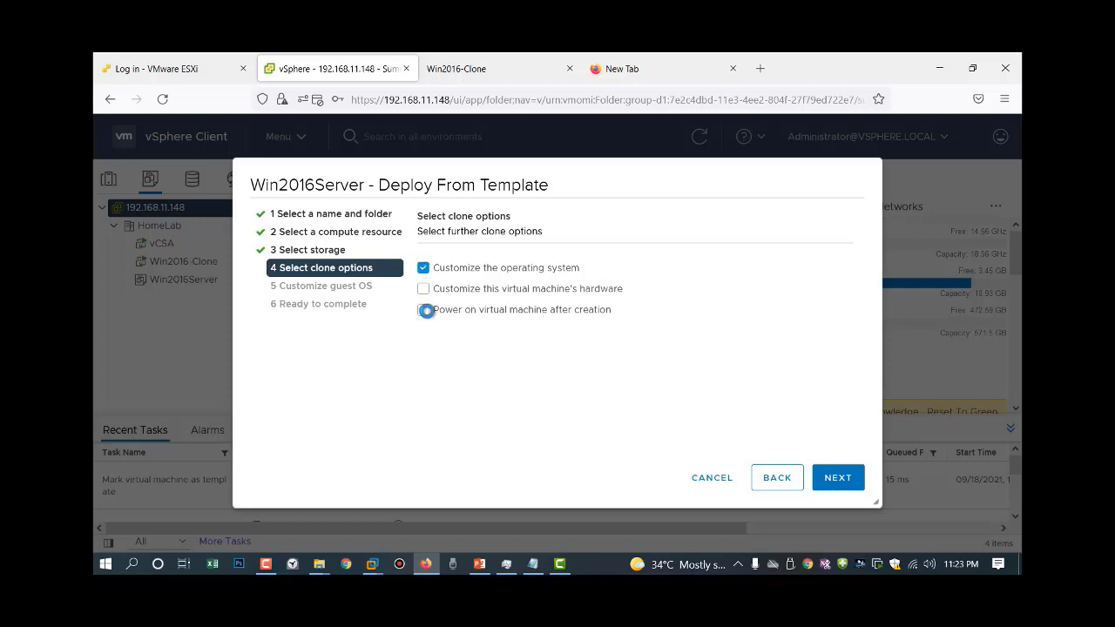
pyautogui.click(426, 310)
pyautogui.click(834, 480)
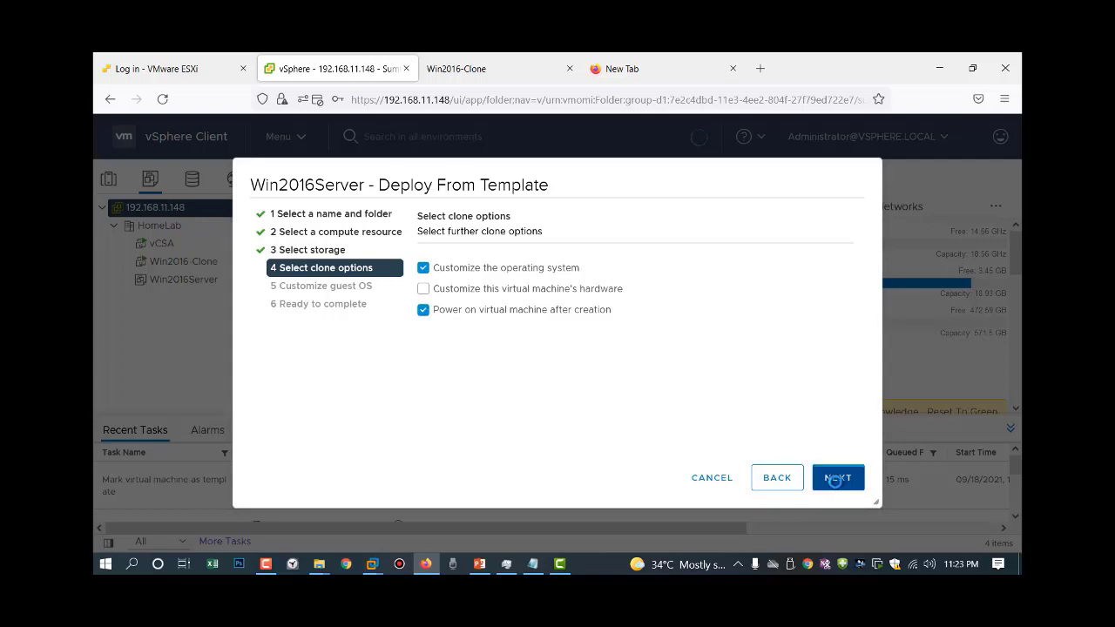
pyautogui.click(477, 348)
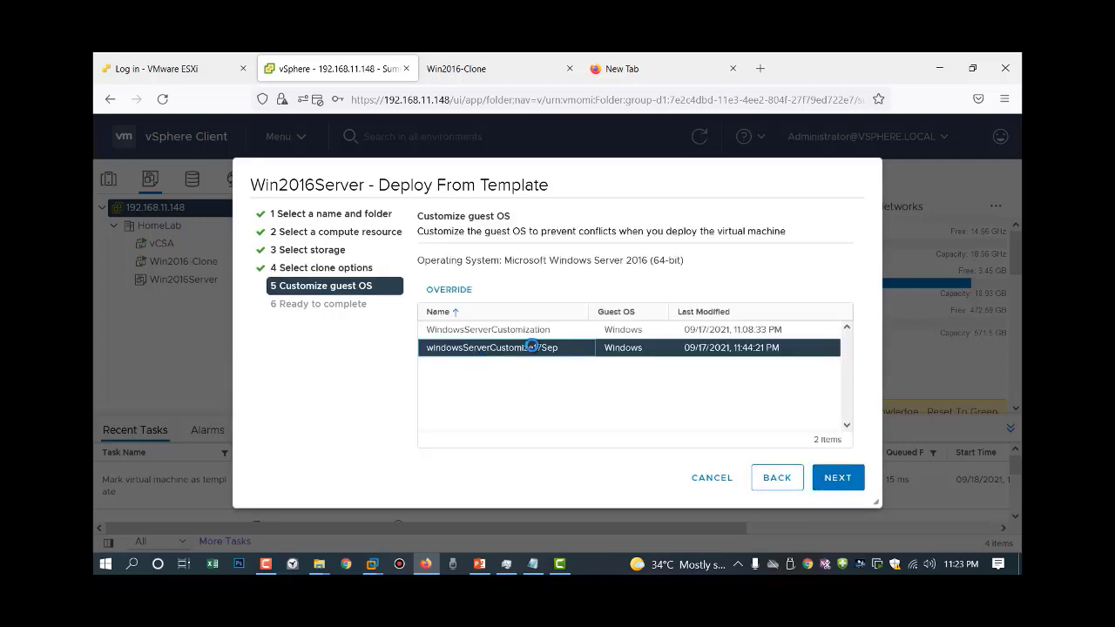
pyautogui.click(837, 477)
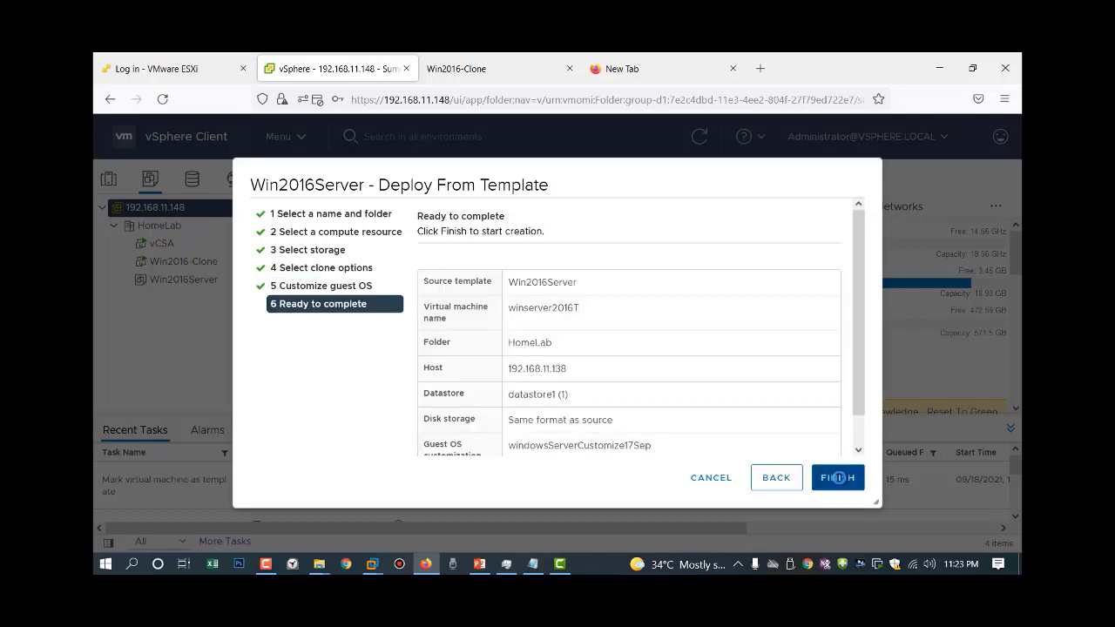
pyautogui.click(838, 477)
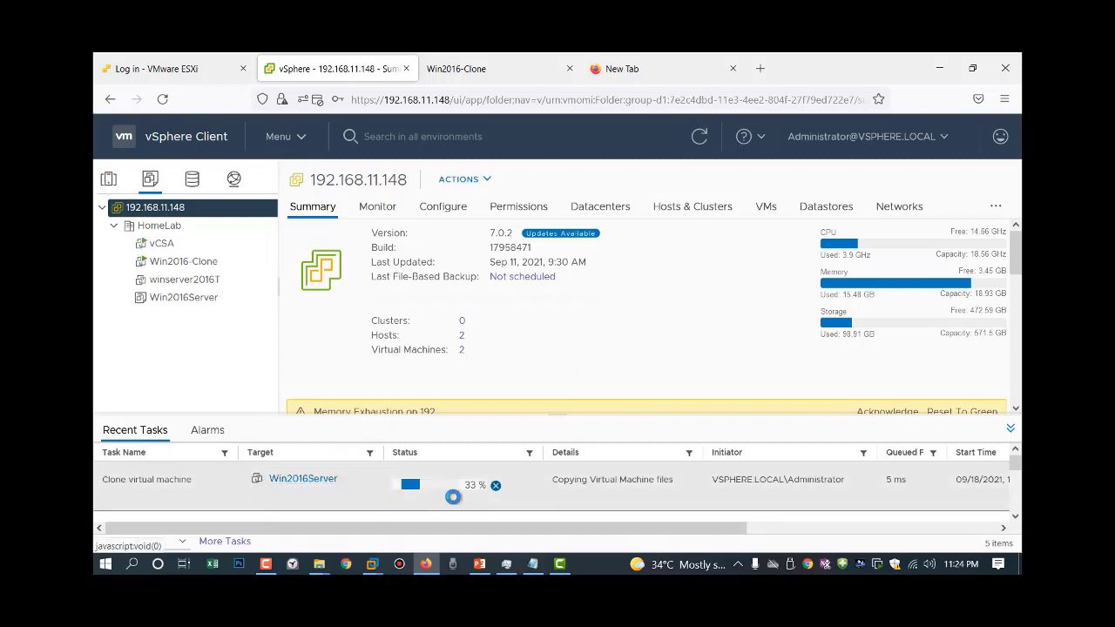
# Switch to the Hosts and Clusters view and bring up Win2016-Clone's Snapshots actions.
pyautogui.click(109, 179)
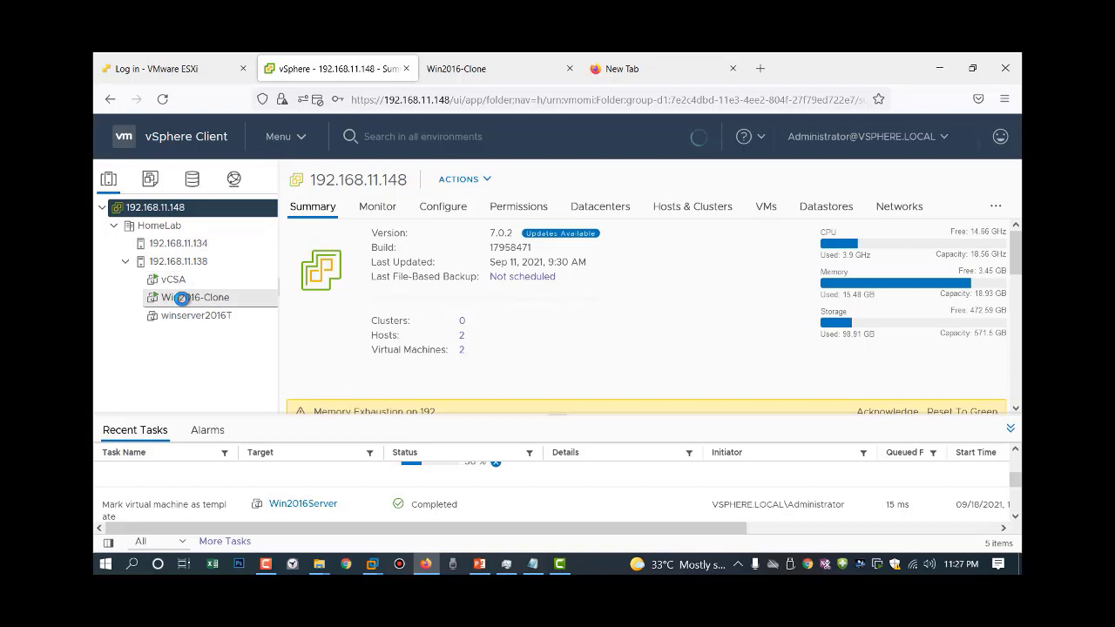
pyautogui.rightClick(182, 298)
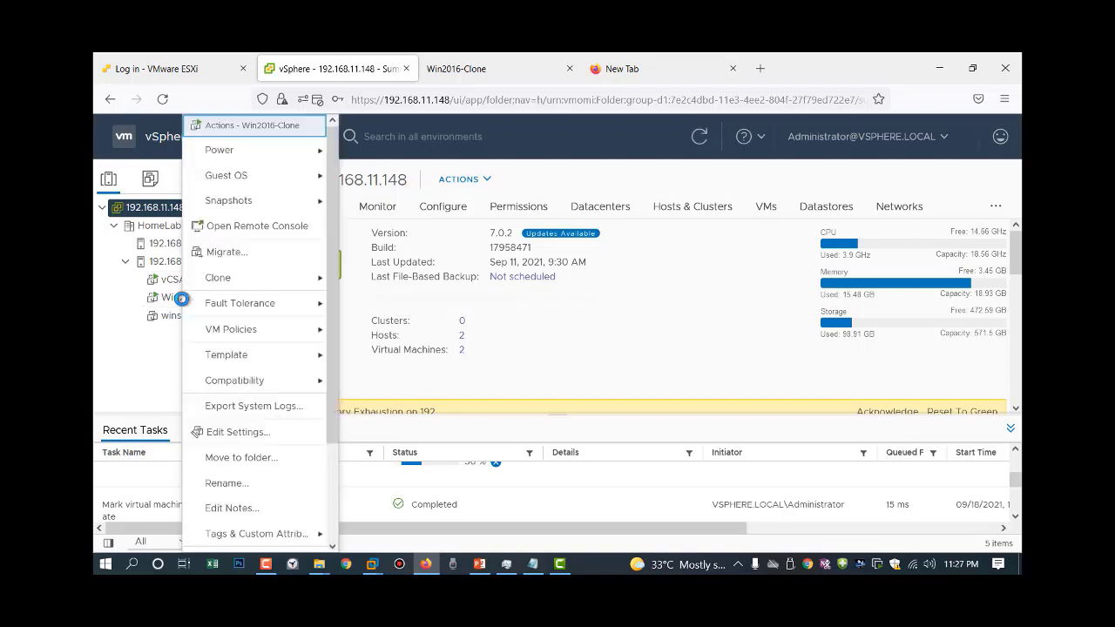
pyautogui.moveTo(267, 203)
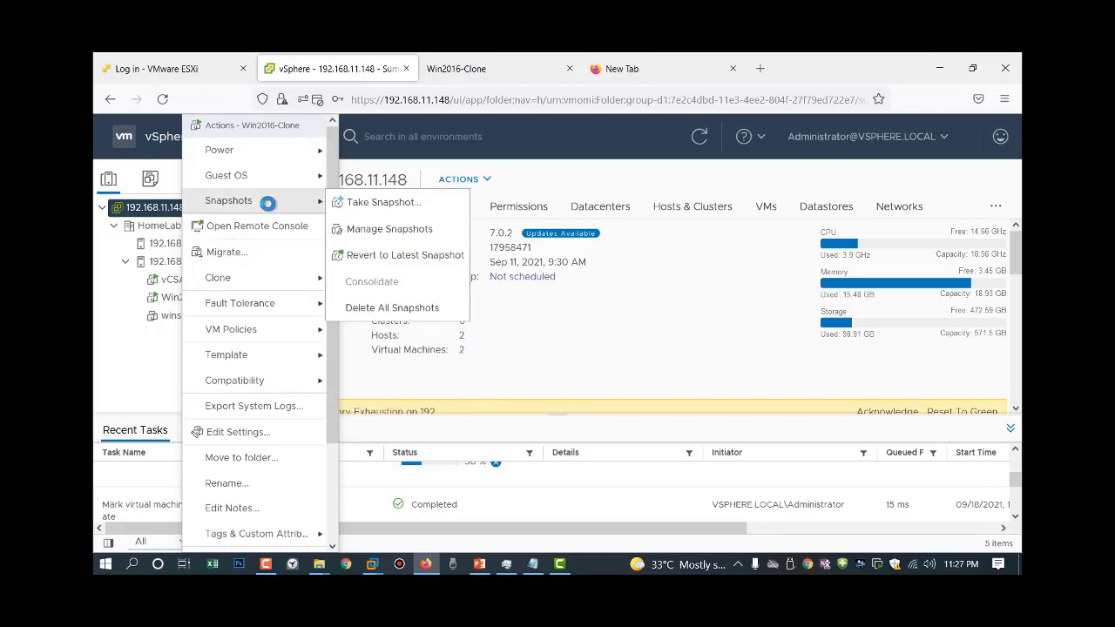
# Take a snapshot of Win2016-Clone named 'Demo snap' with memory included.
pyautogui.click(406, 205)
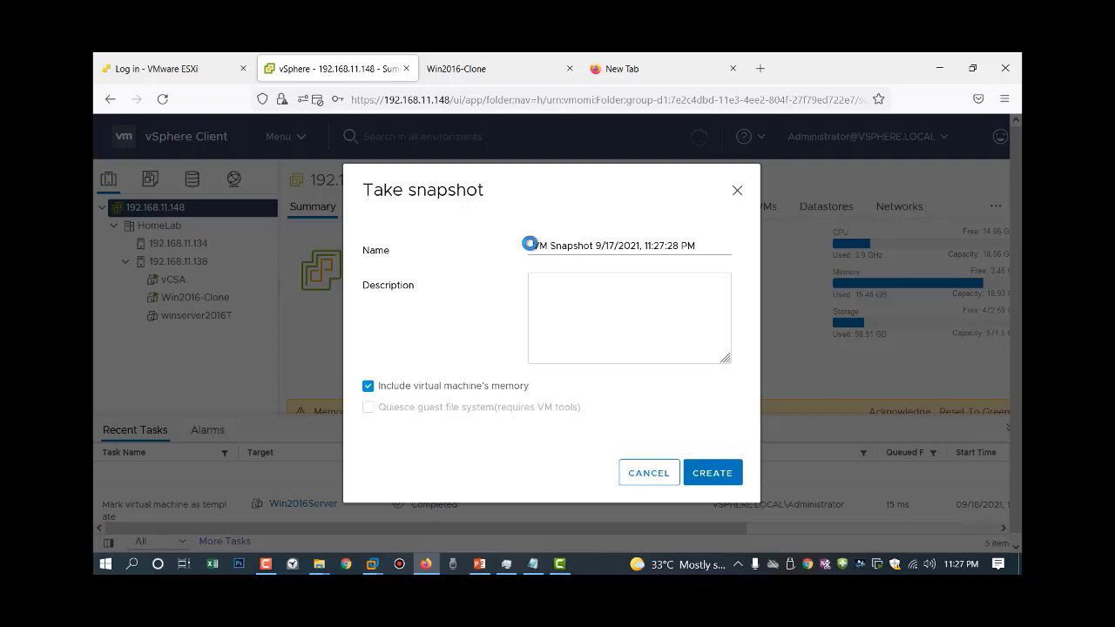
pyautogui.moveTo(529, 243); pyautogui.dragTo(792, 264)
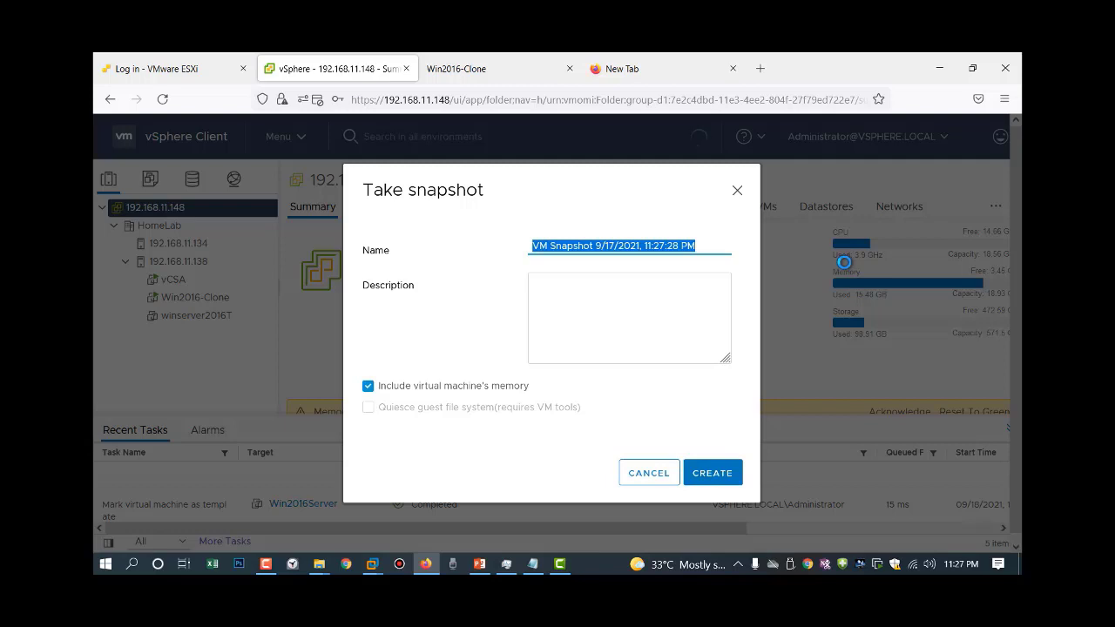
pyautogui.write('Demo s')
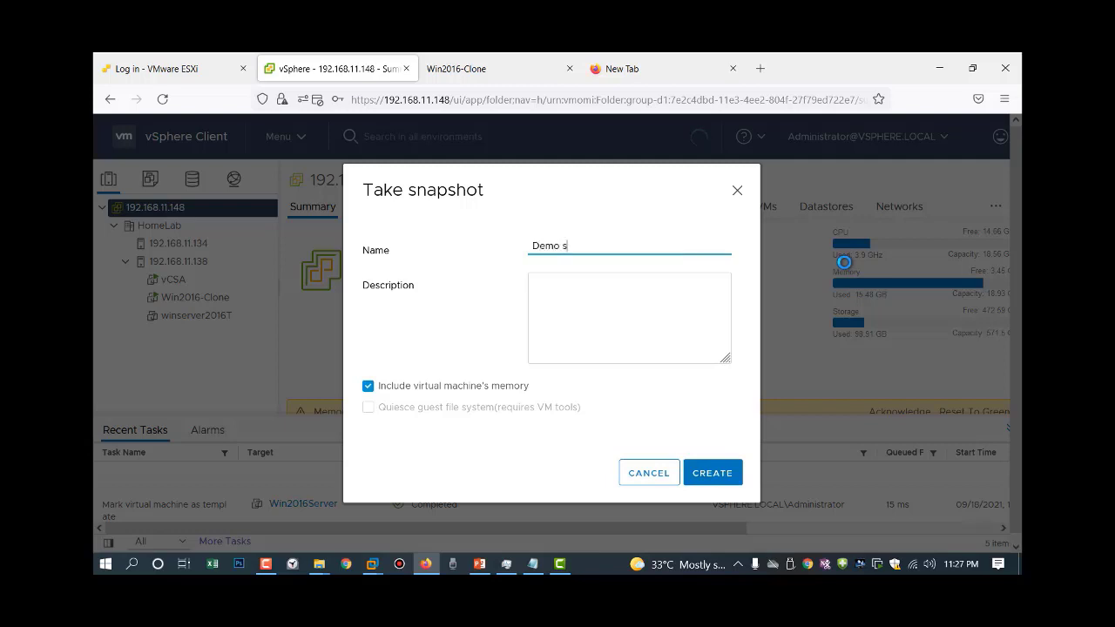
pyautogui.write('h')
pyautogui.press('BackSpace')
pyautogui.write('nap')
pyautogui.click(725, 470)
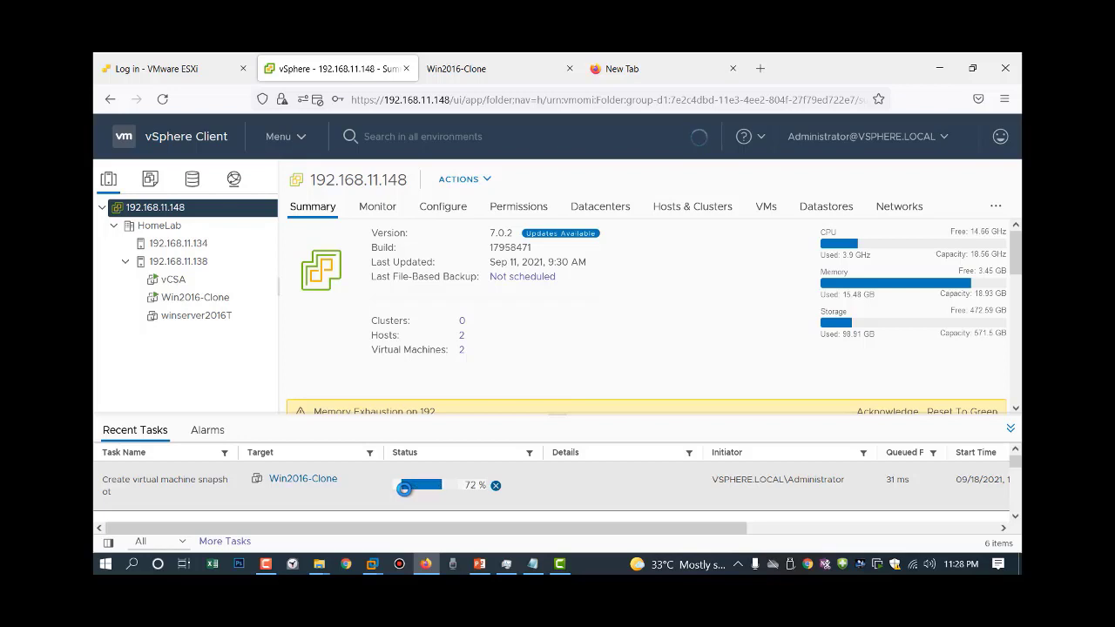
pyautogui.scroll(-1, 404, 489)
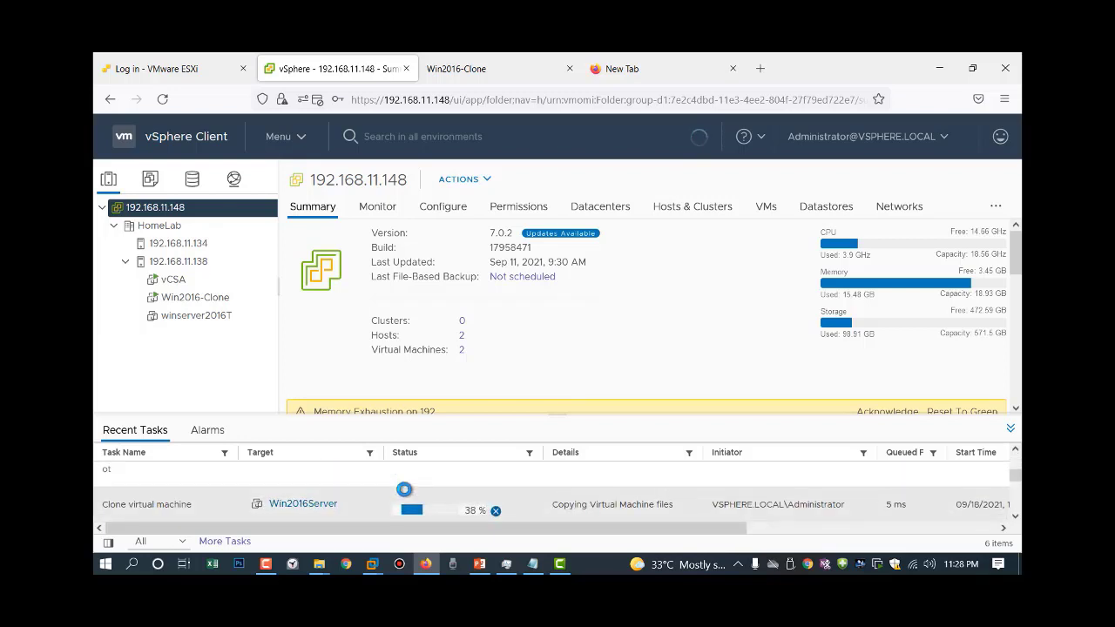
pyautogui.scroll(1, 404, 489)
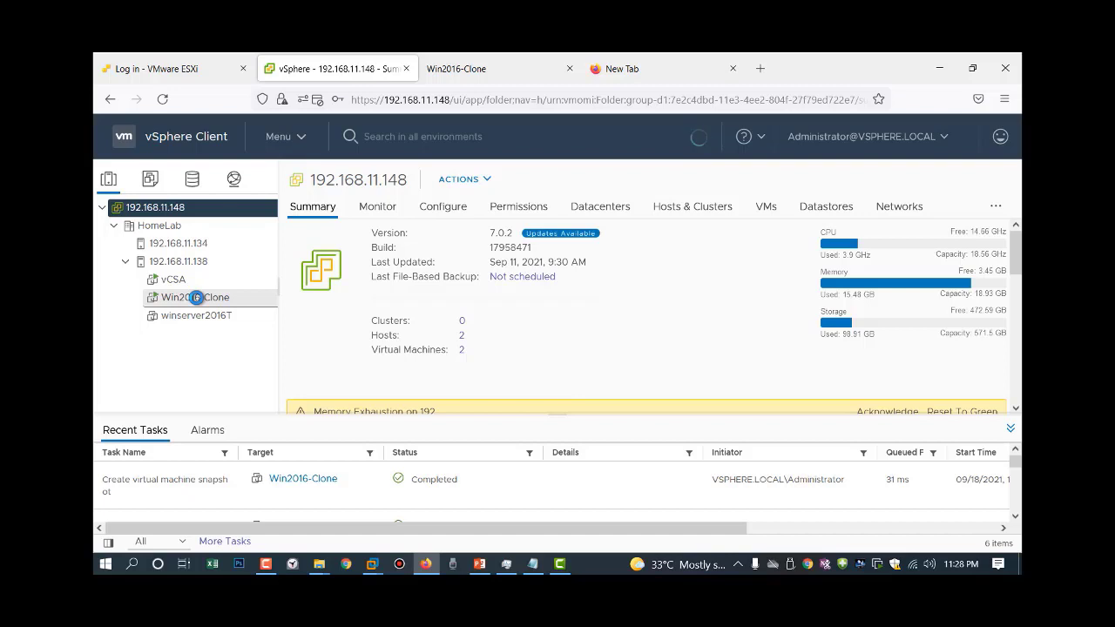
# Open Manage Snapshots for Win2016-Clone to show Demo snap nested under 'demo for snapshot'.
pyautogui.rightClick(196, 297)
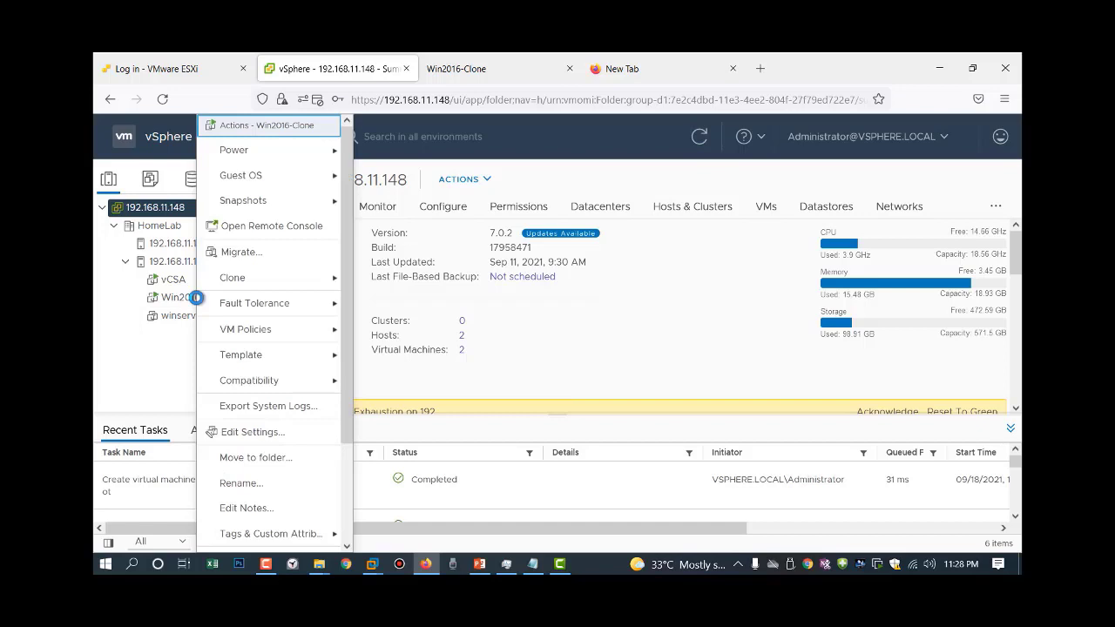
pyautogui.moveTo(296, 197)
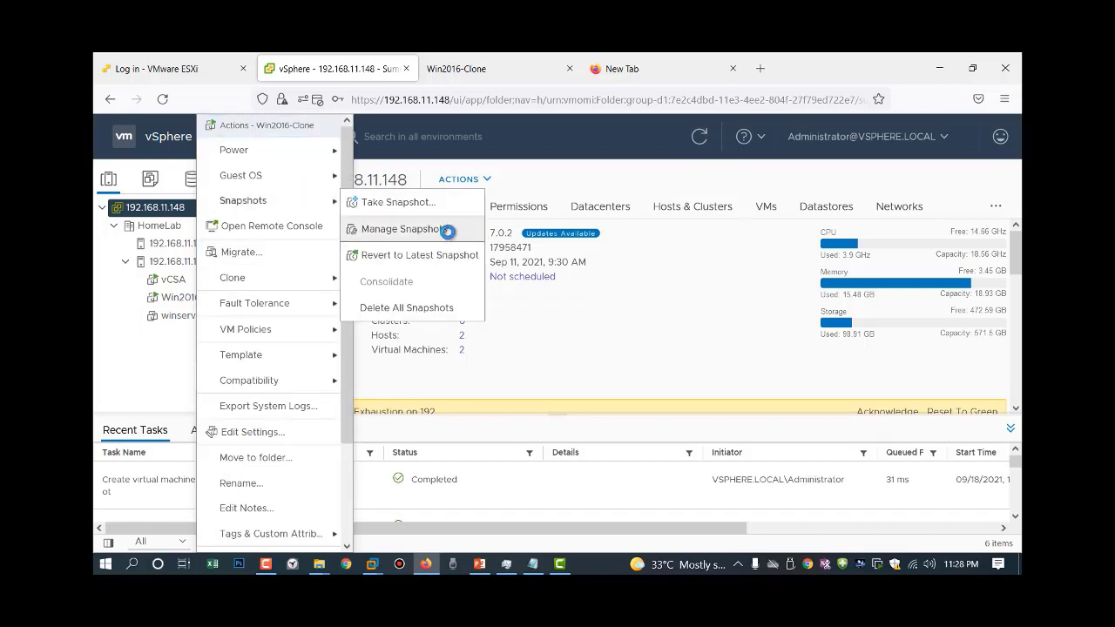
pyautogui.click(447, 231)
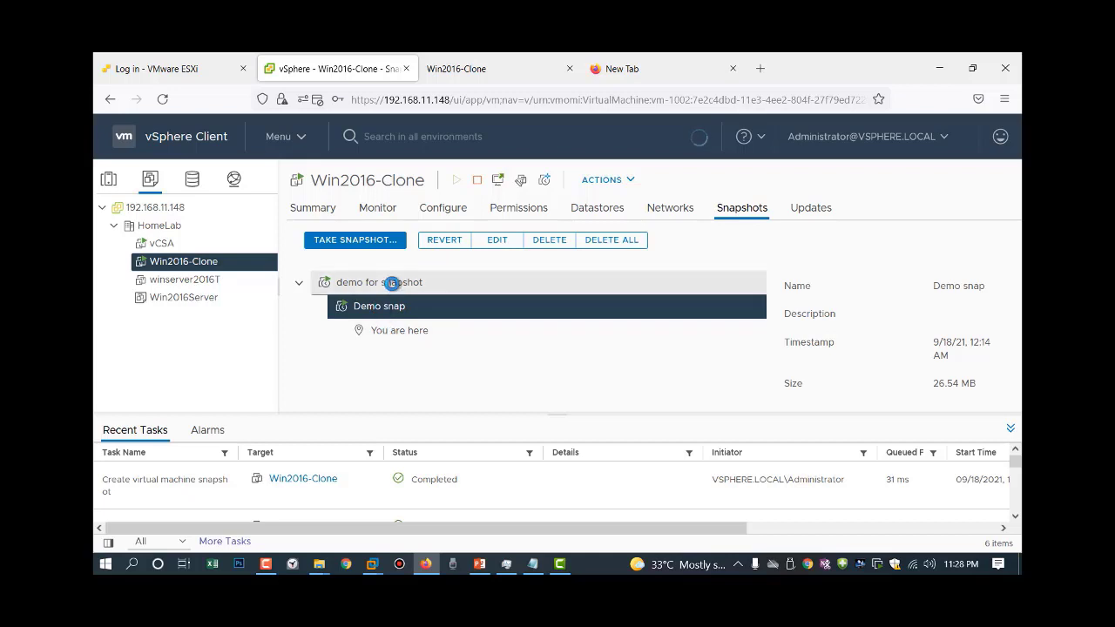
# View the details of the 'demo for snapshot' snapshot, then return to the 192.168.11.148 summary.
pyautogui.click(392, 284)
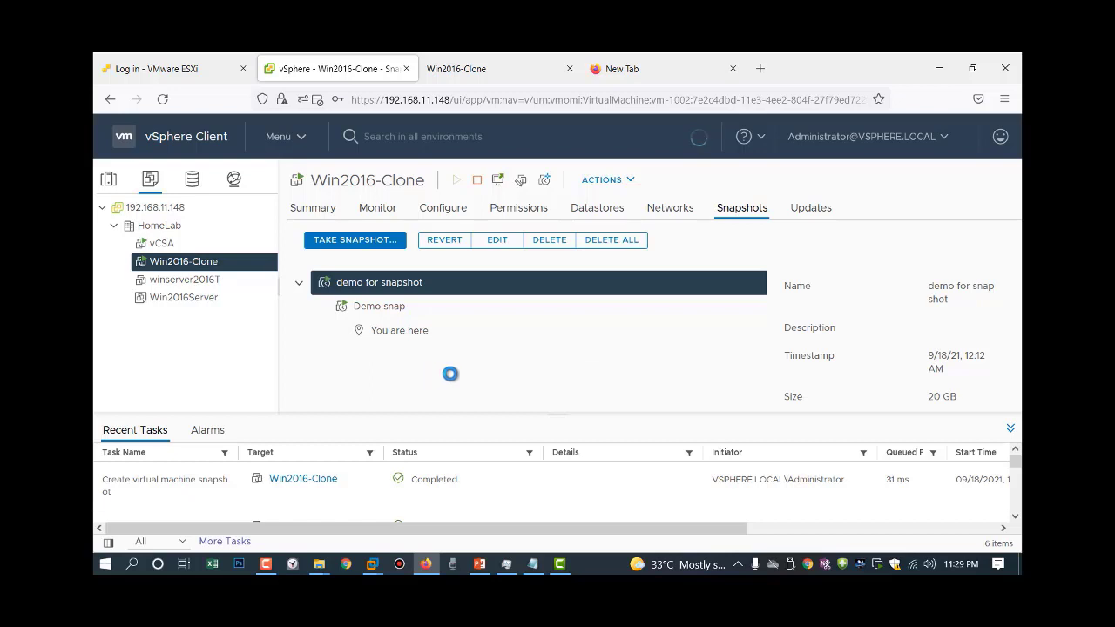
pyautogui.scroll(-3, 514, 477)
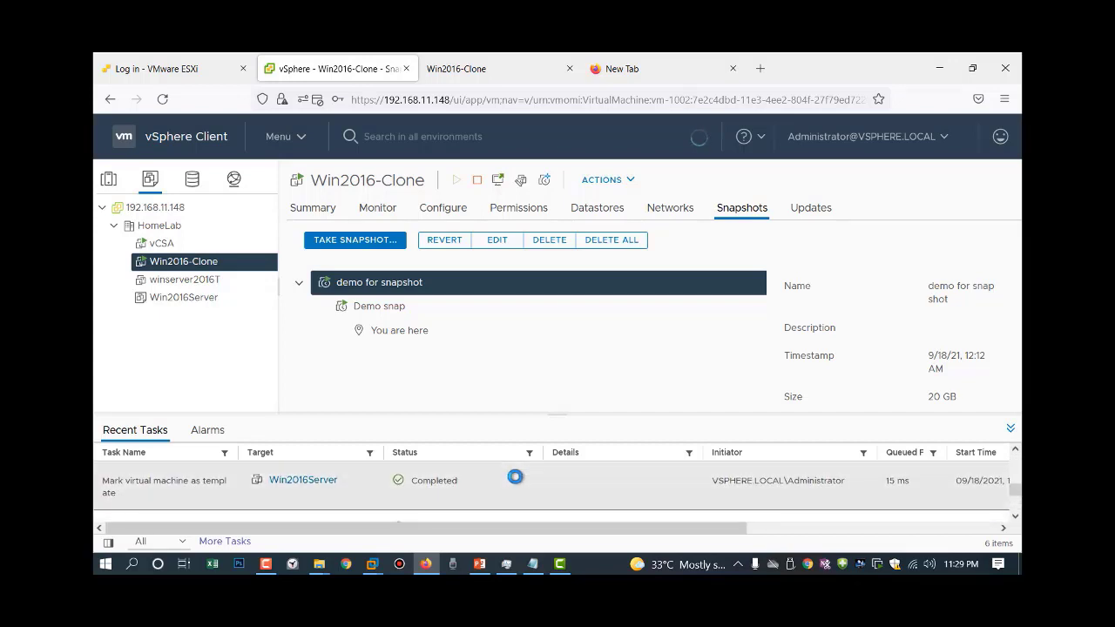
pyautogui.scroll(3, 515, 478)
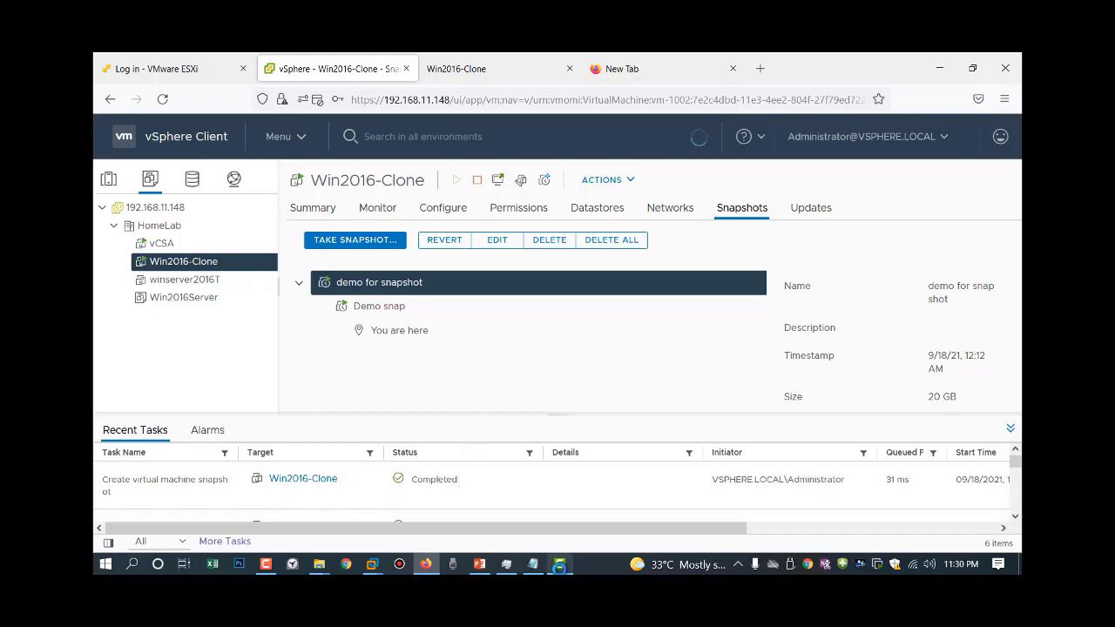
pyautogui.click(559, 566)
pyautogui.click(560, 566)
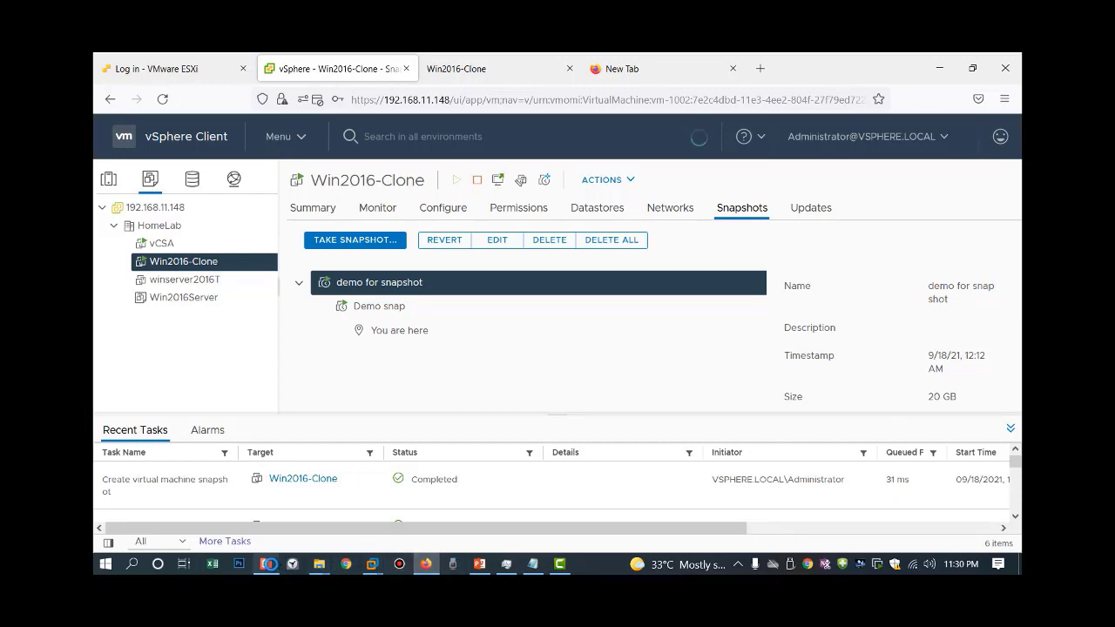
pyautogui.click(268, 564)
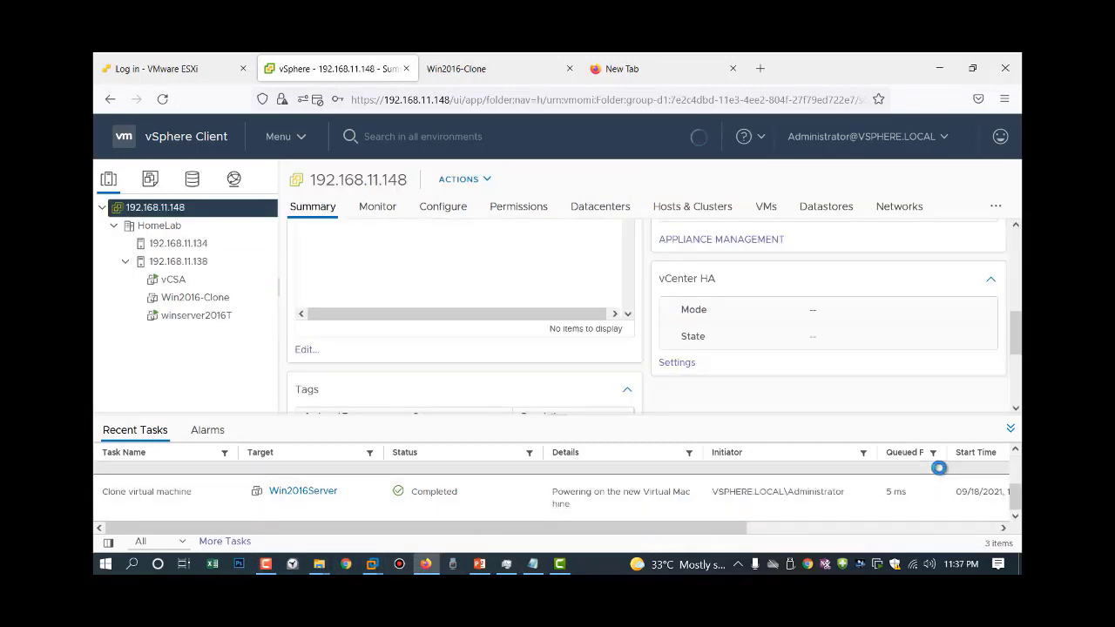
# Select winserver2016T, show its Summary, and bring up the Launch Console dialog.
pyautogui.click(261, 562)
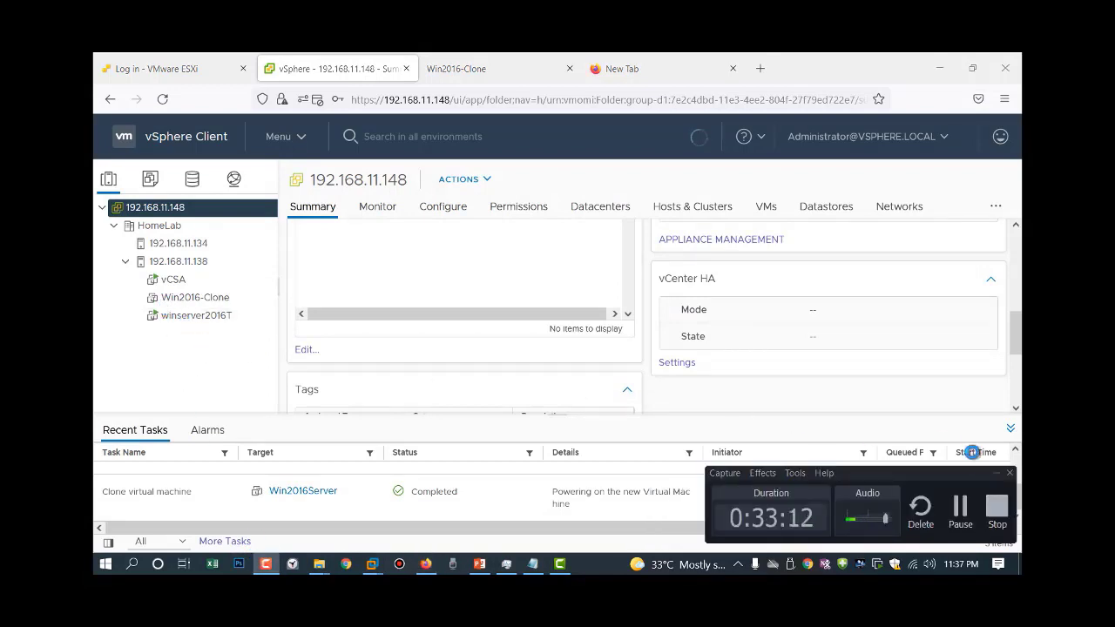
pyautogui.click(995, 472)
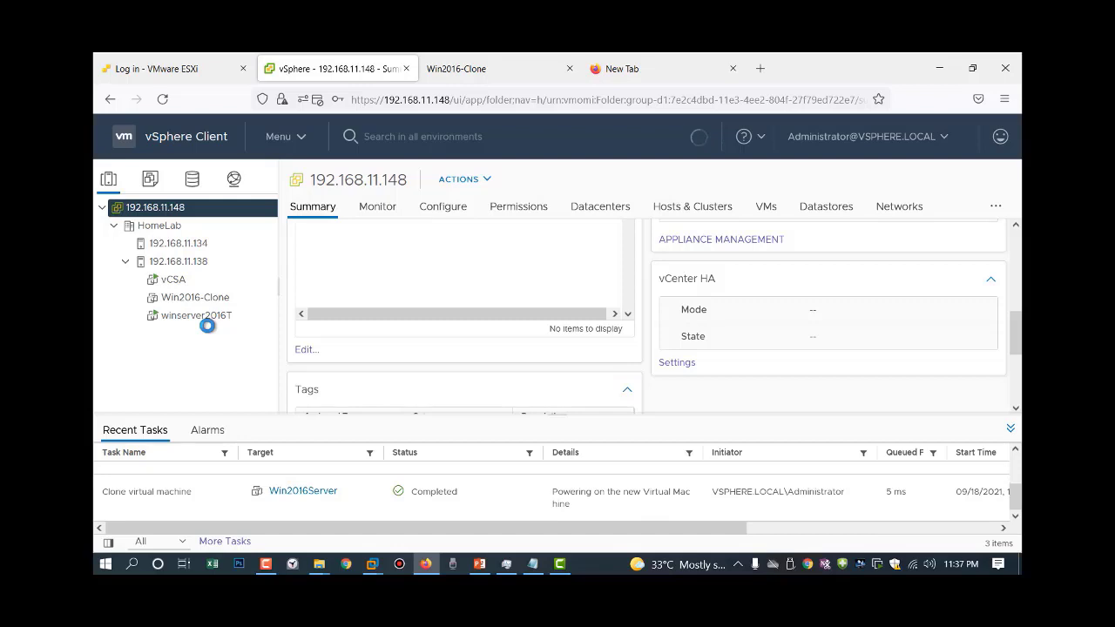
pyautogui.click(216, 317)
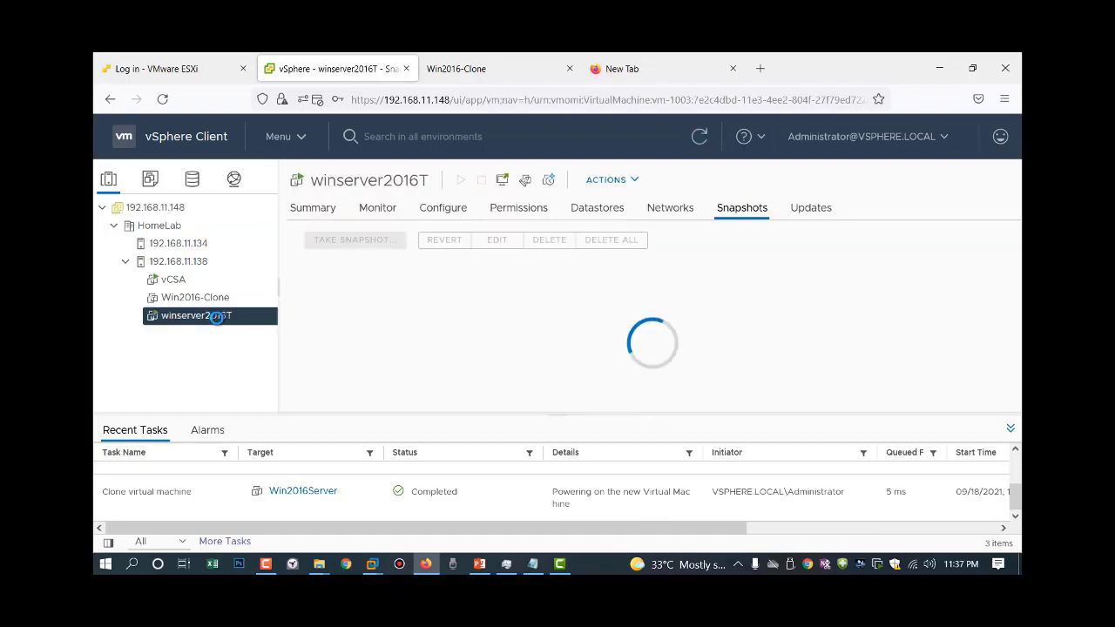
pyautogui.click(314, 209)
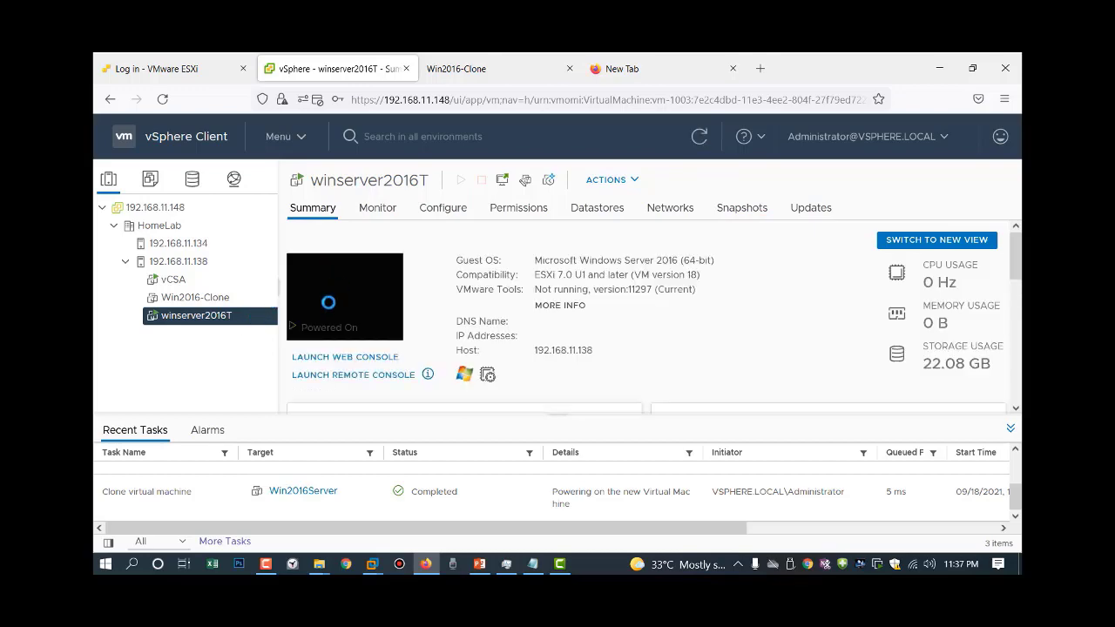
pyautogui.click(329, 302)
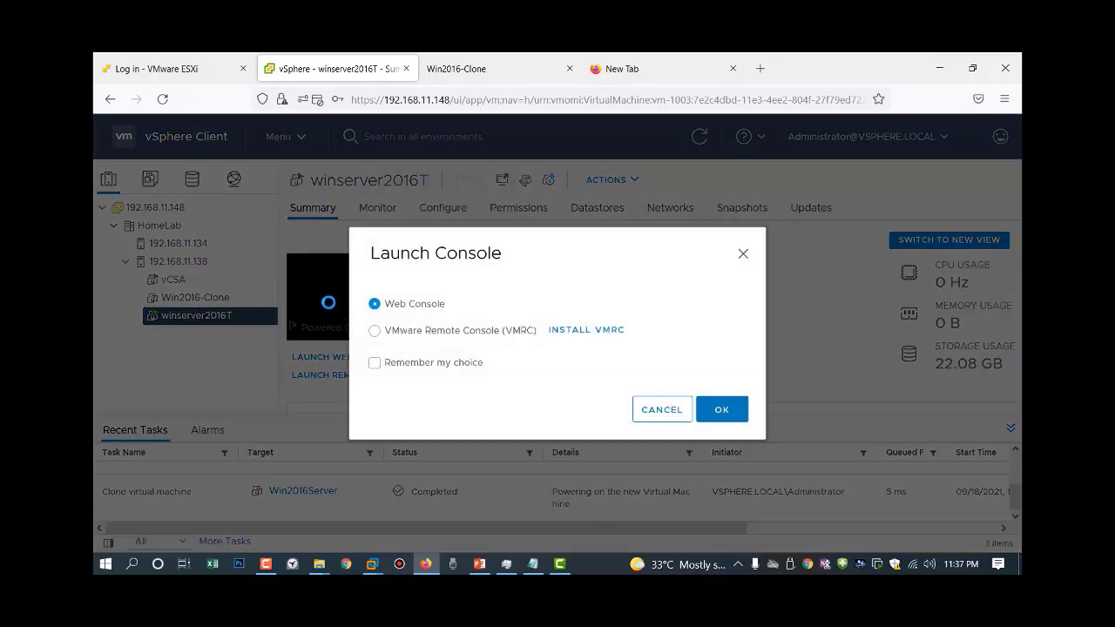
# Open the Web Console, send Ctrl+Alt+Delete, and sign in with the domain administrator password.
pyautogui.click(716, 408)
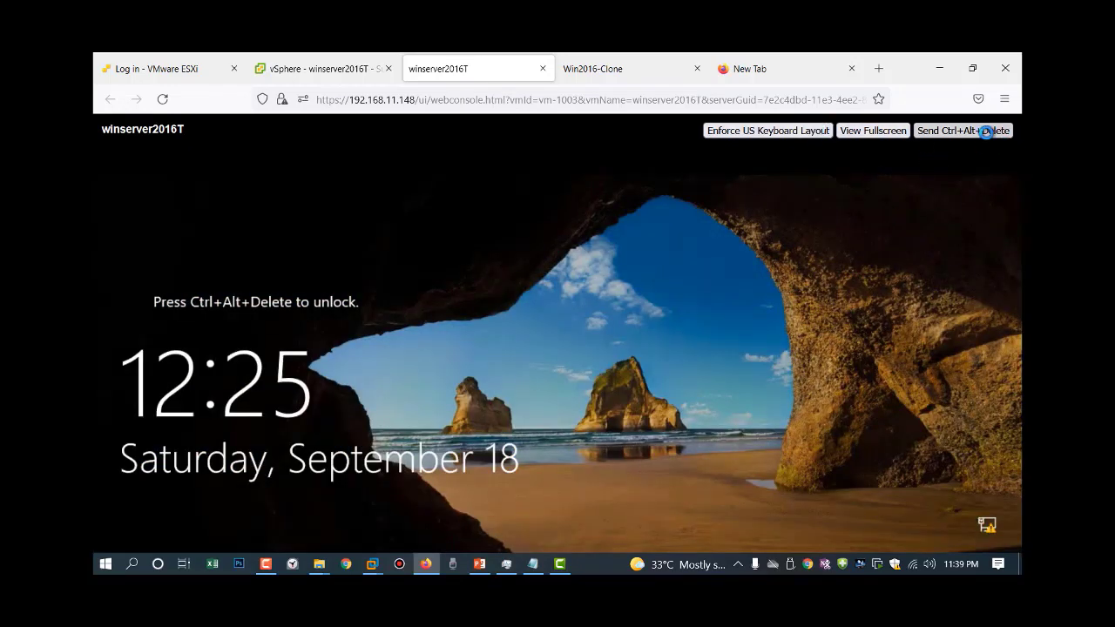
pyautogui.click(985, 132)
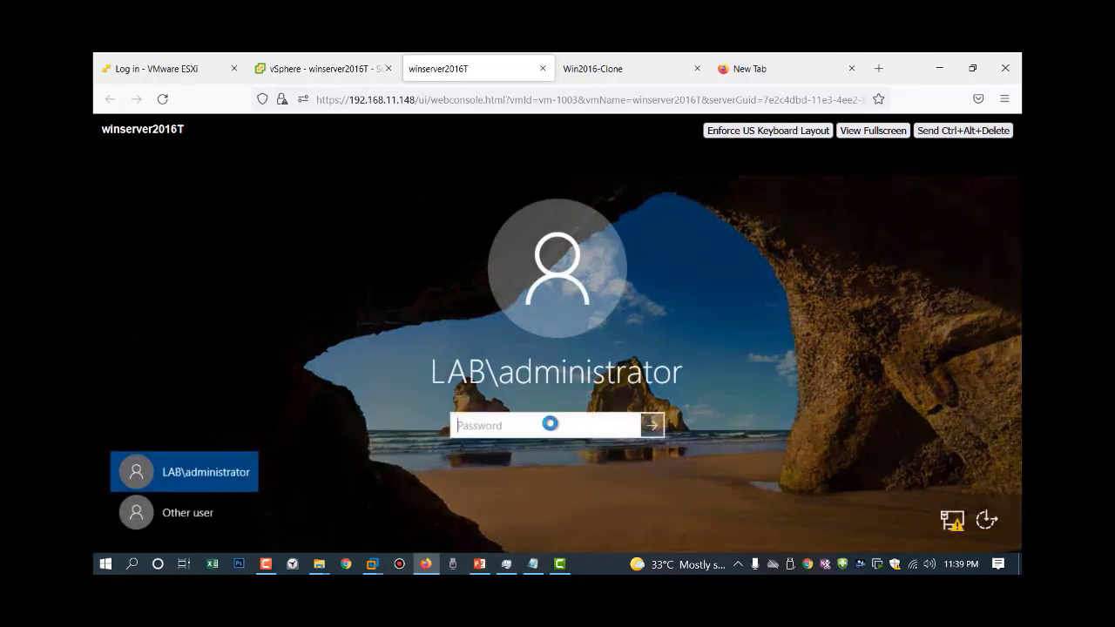
pyautogui.write('•••••••')
pyautogui.press('BackSpace')
pyautogui.press('BackSpace')
pyautogui.press('BackSpace')
pyautogui.press('BackSpace')
pyautogui.press('BackSpace')
pyautogui.press('BackSpace')
pyautogui.write('•••••••••')
pyautogui.press('Return')
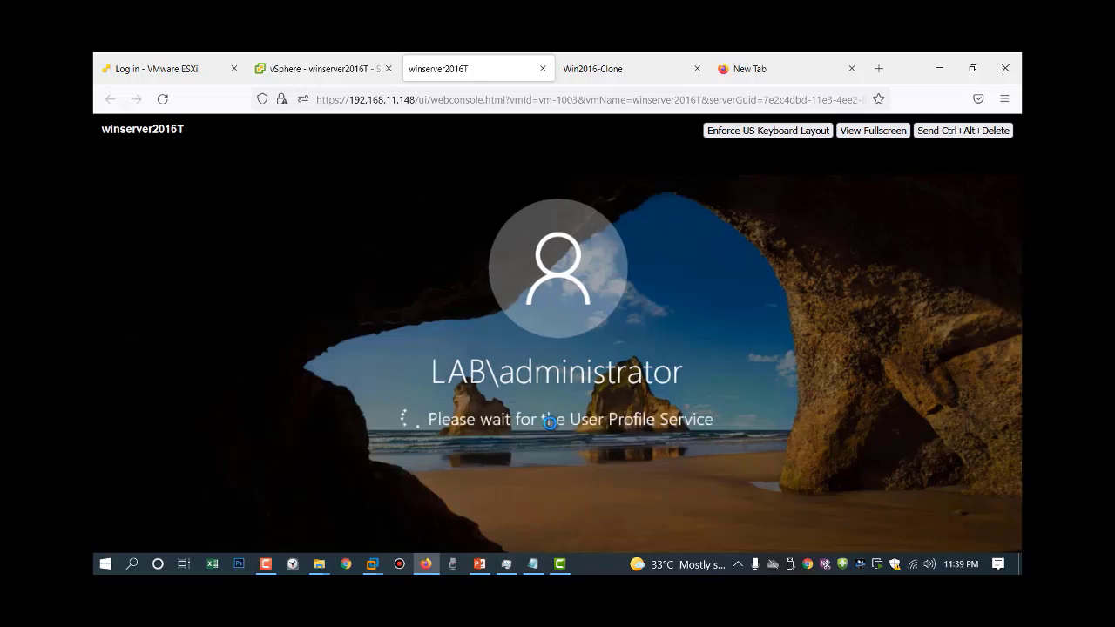